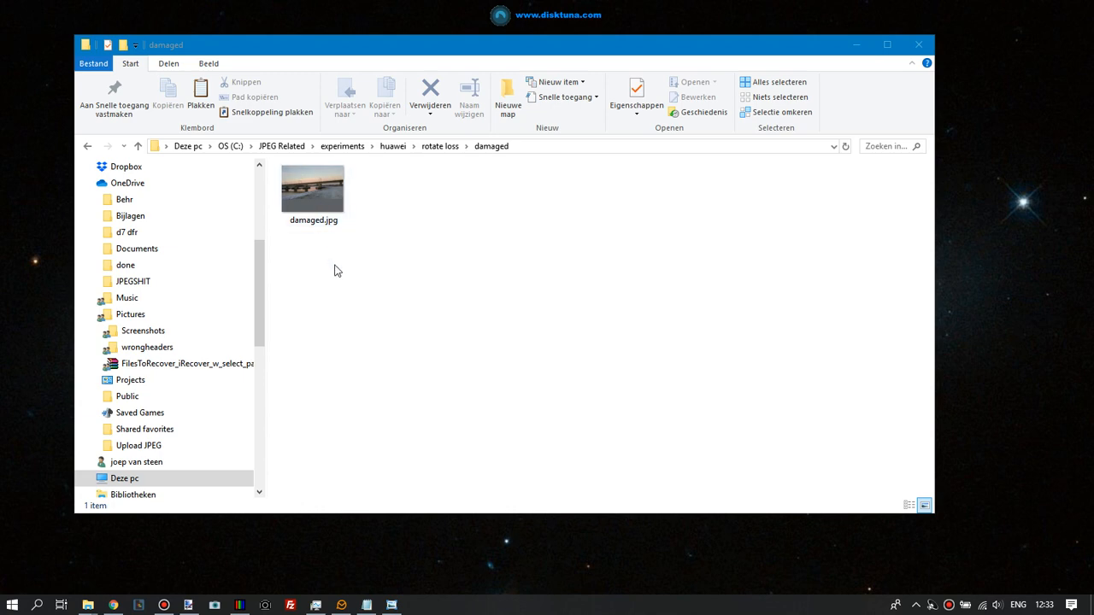
Open damaged.jpg in the Photos app to view it, then close it
click(331, 191)
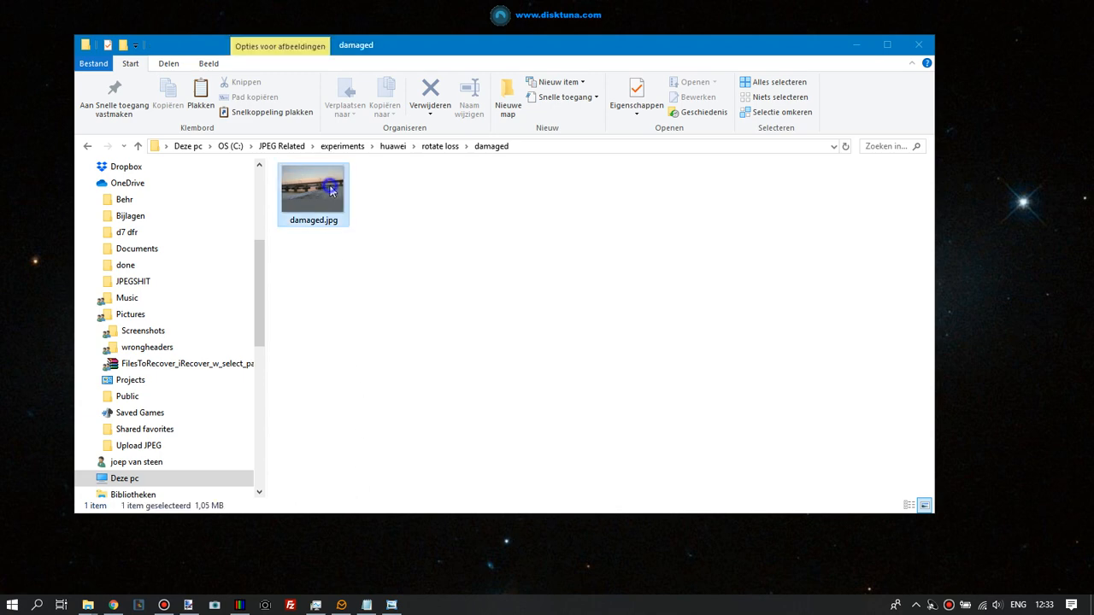
right_click(332, 192)
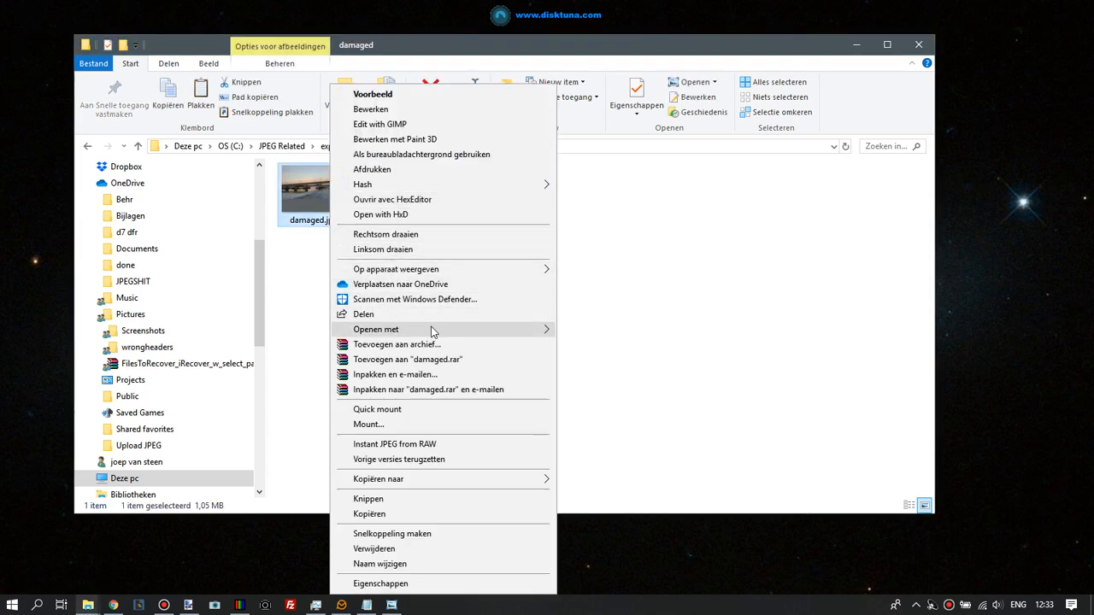
mouse_move(432, 330)
click(601, 330)
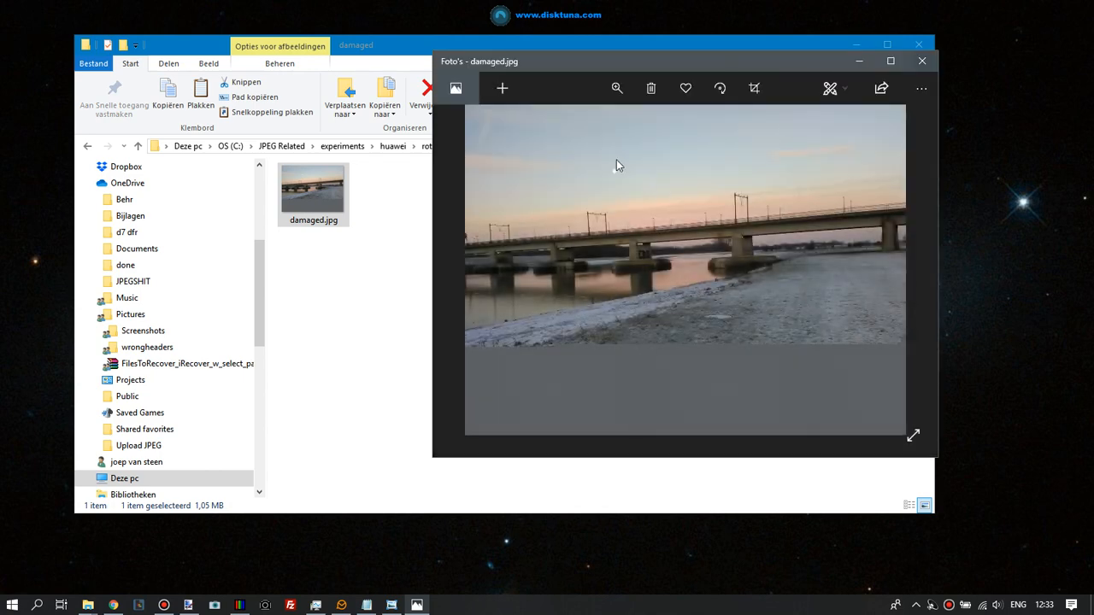
click(922, 62)
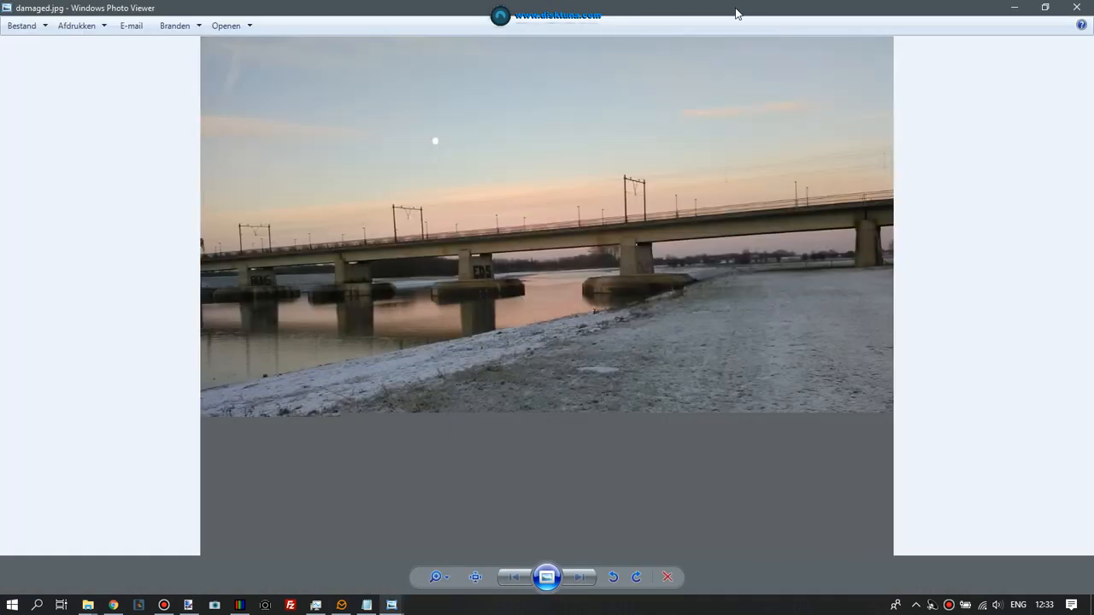
Open damaged.jpg in Windows Photo Viewer to view it, then close the viewer
click(1047, 9)
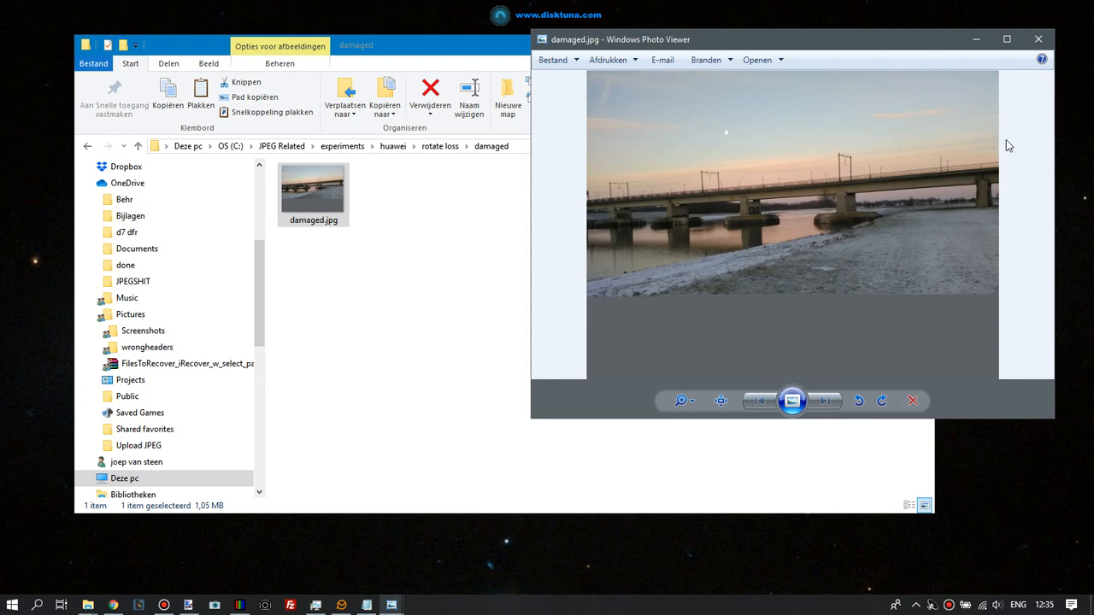
click(1039, 40)
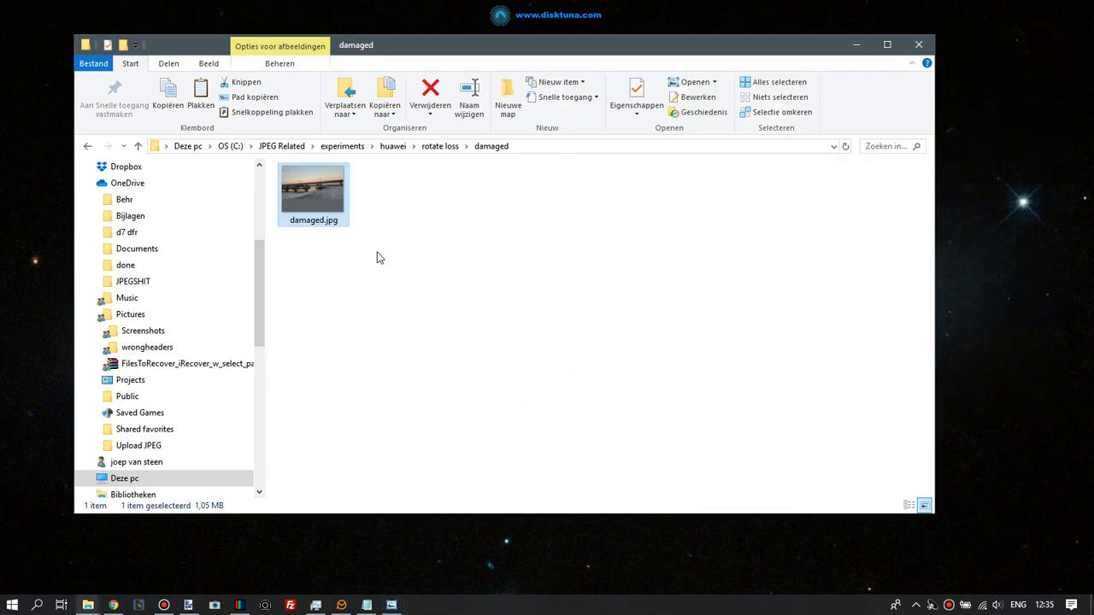
double_click(318, 204)
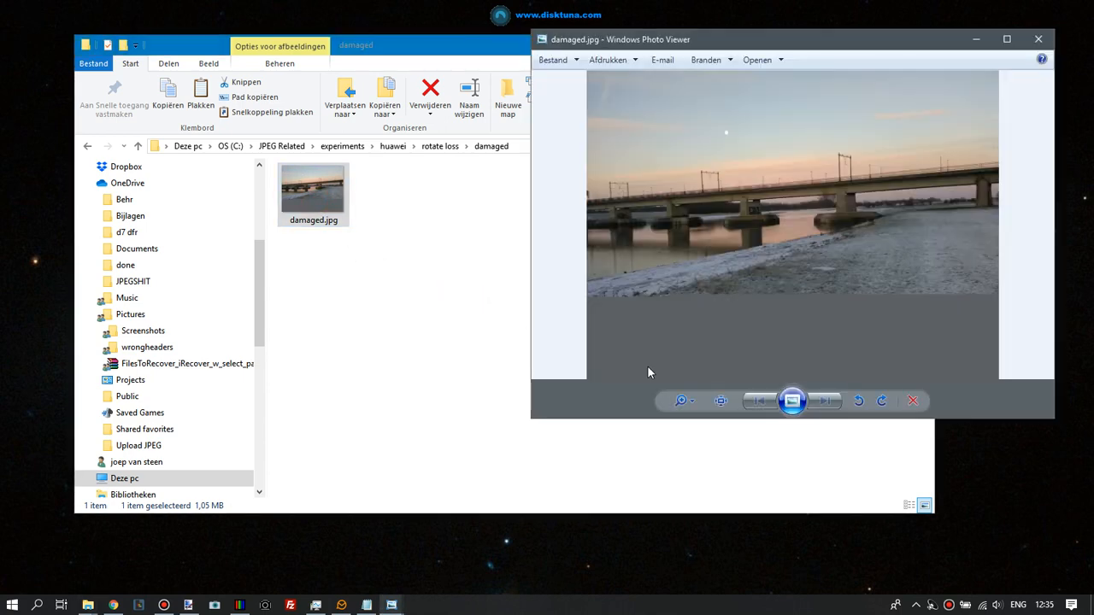
click(1038, 40)
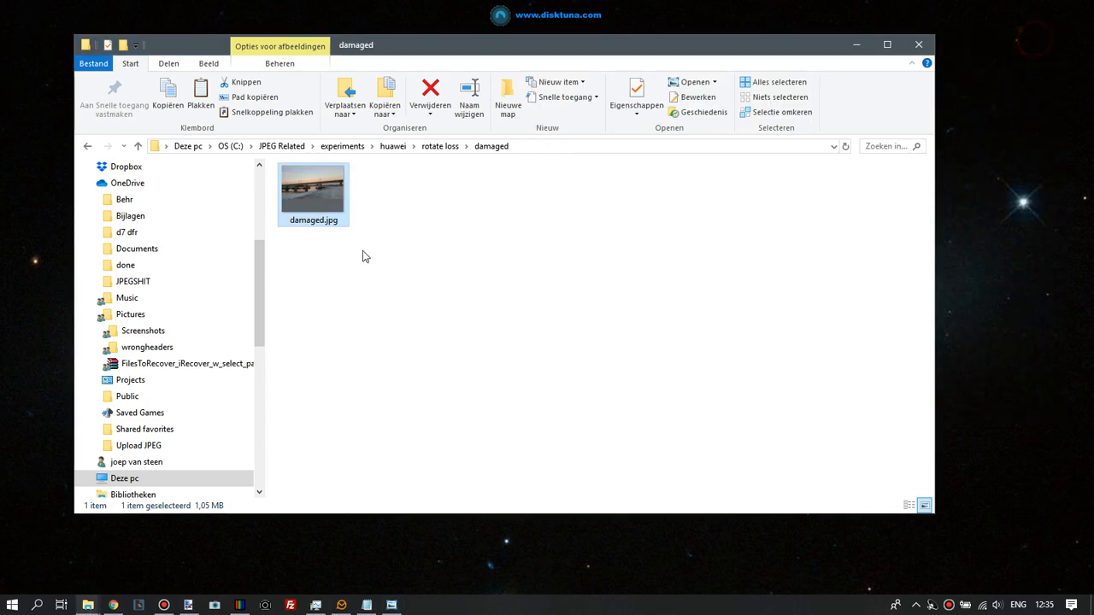
Duplicate damaged.jpg in the same damaged folder by copying and pasting it
right_click(310, 201)
click(377, 512)
click(481, 293)
right_click(481, 270)
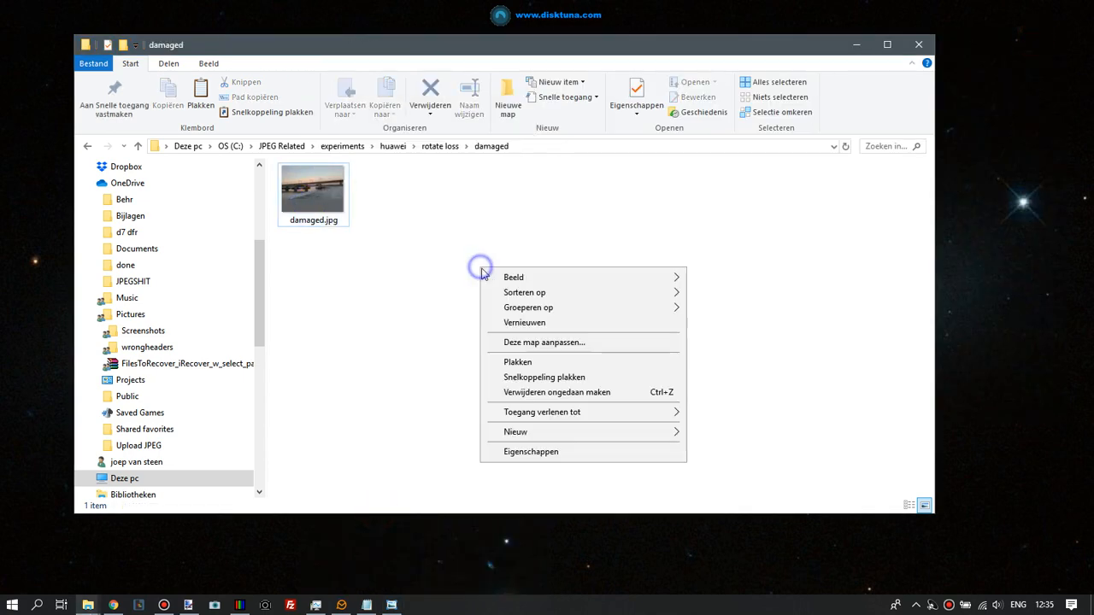
click(532, 363)
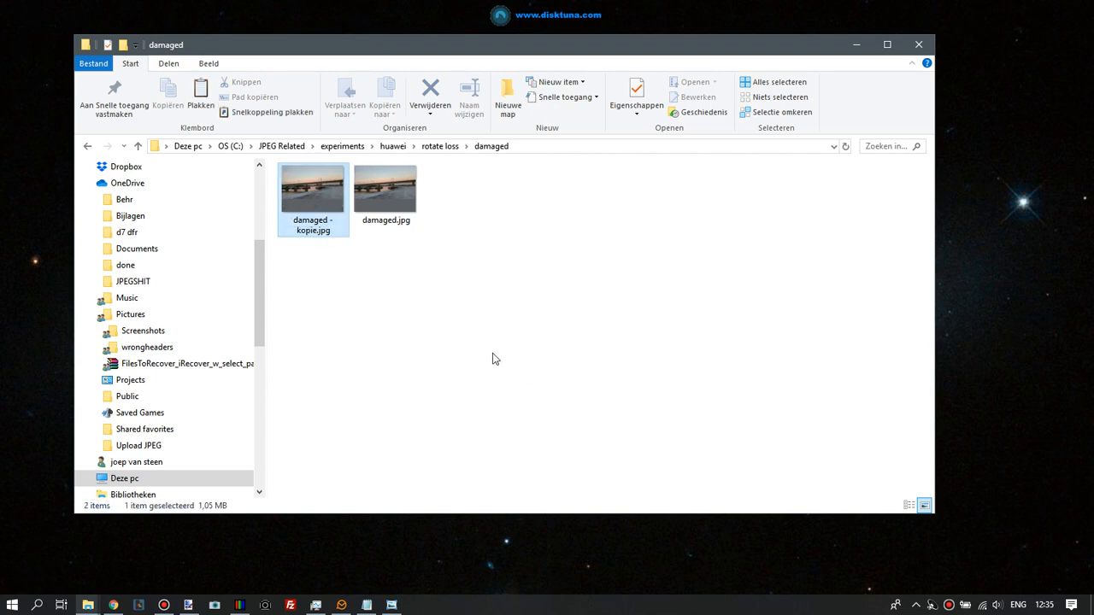
Rotate the copy damaged - kopie.jpg a quarter turn in Photos, then check it in Photo Viewer
double_click(308, 193)
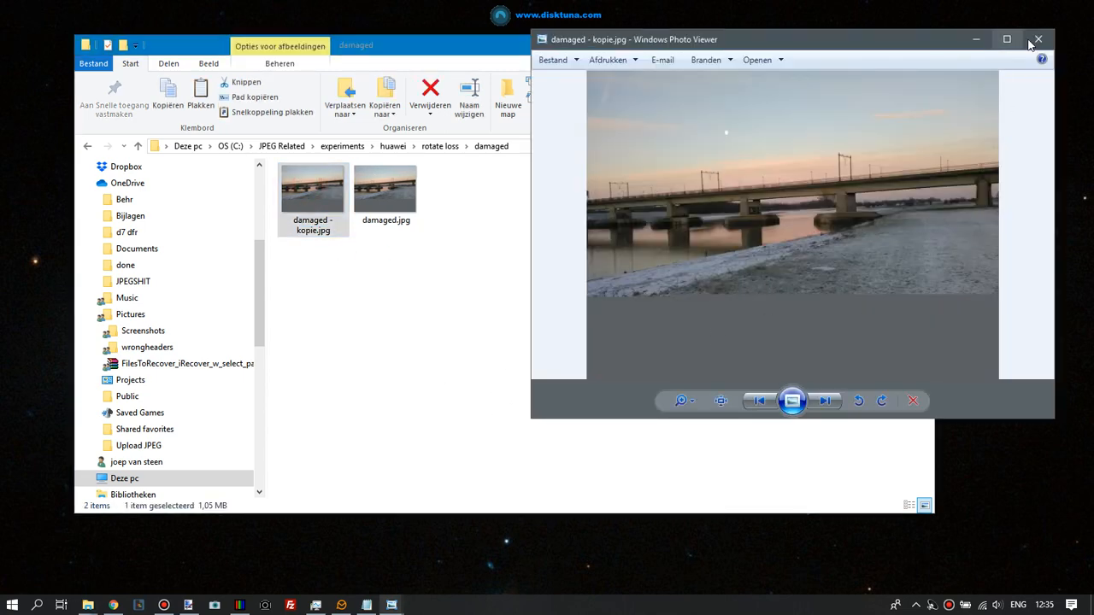
click(1037, 41)
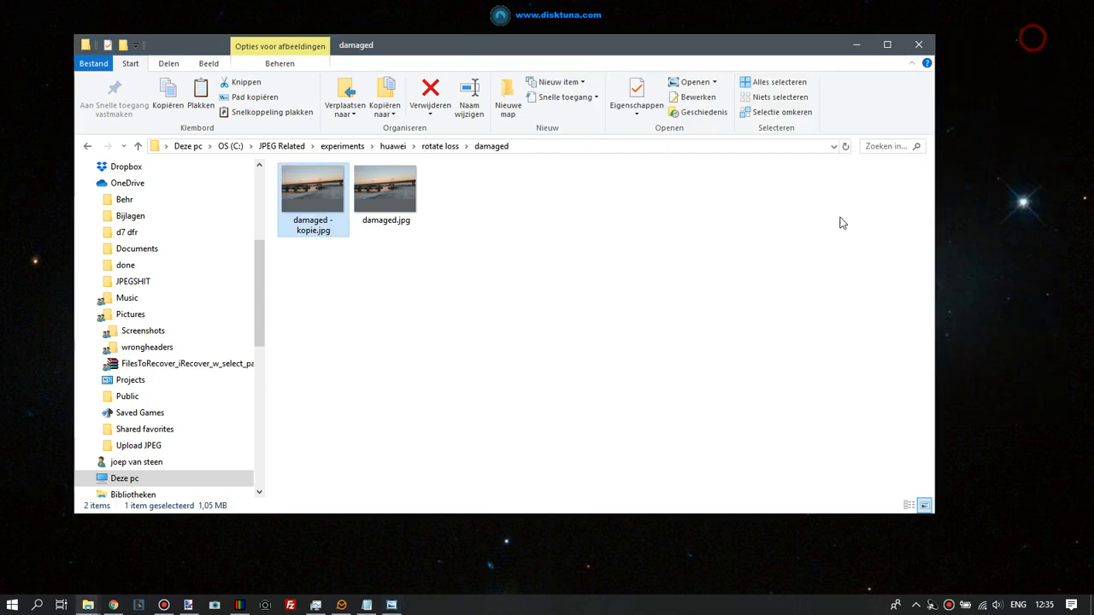
right_click(308, 192)
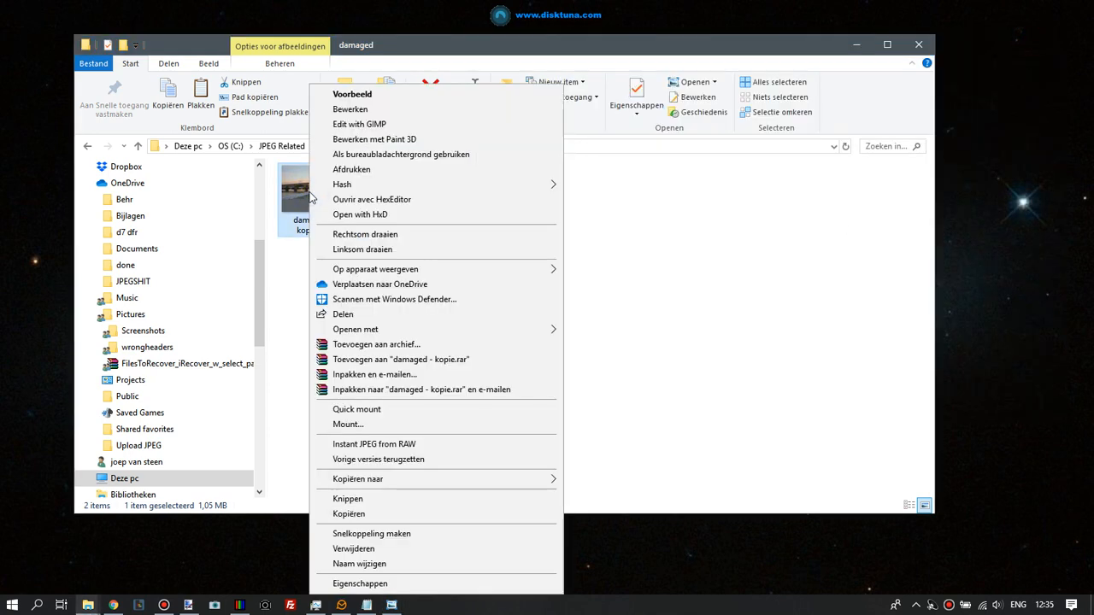
mouse_move(391, 334)
click(615, 333)
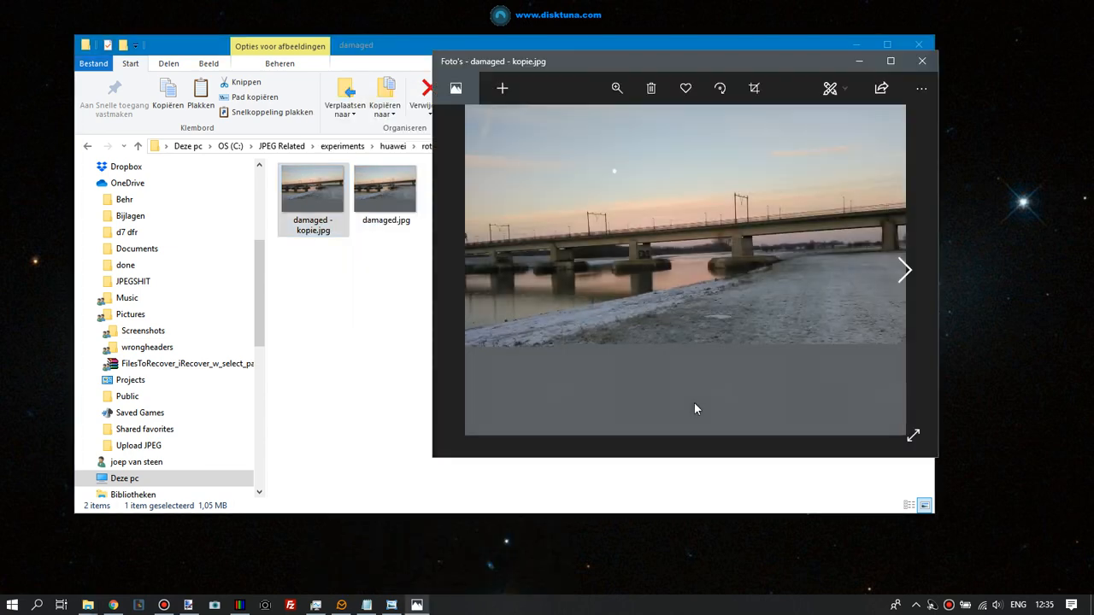
click(720, 88)
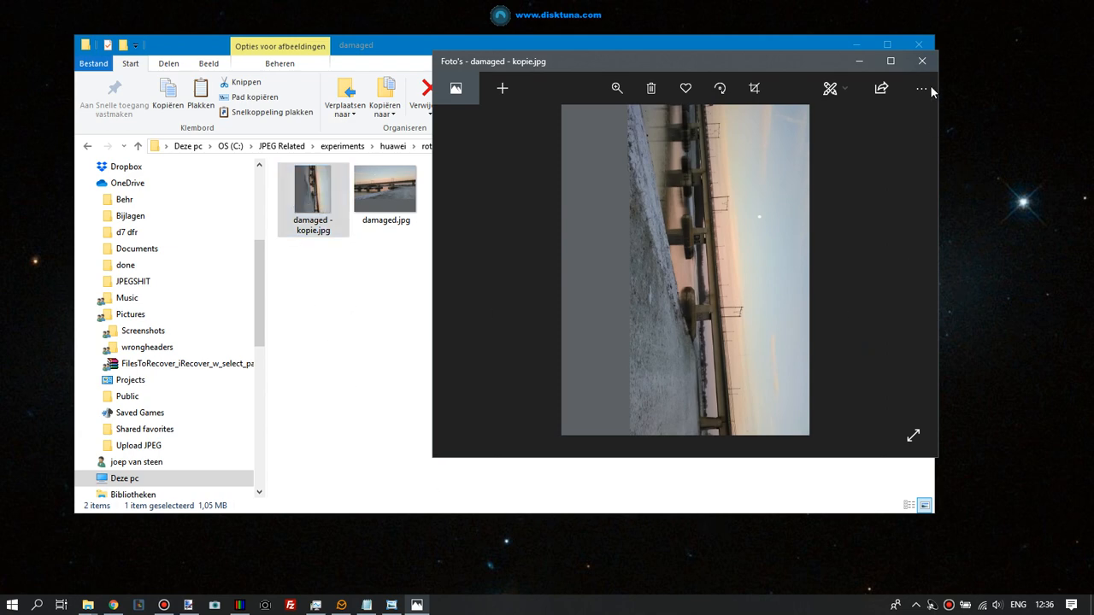
click(922, 62)
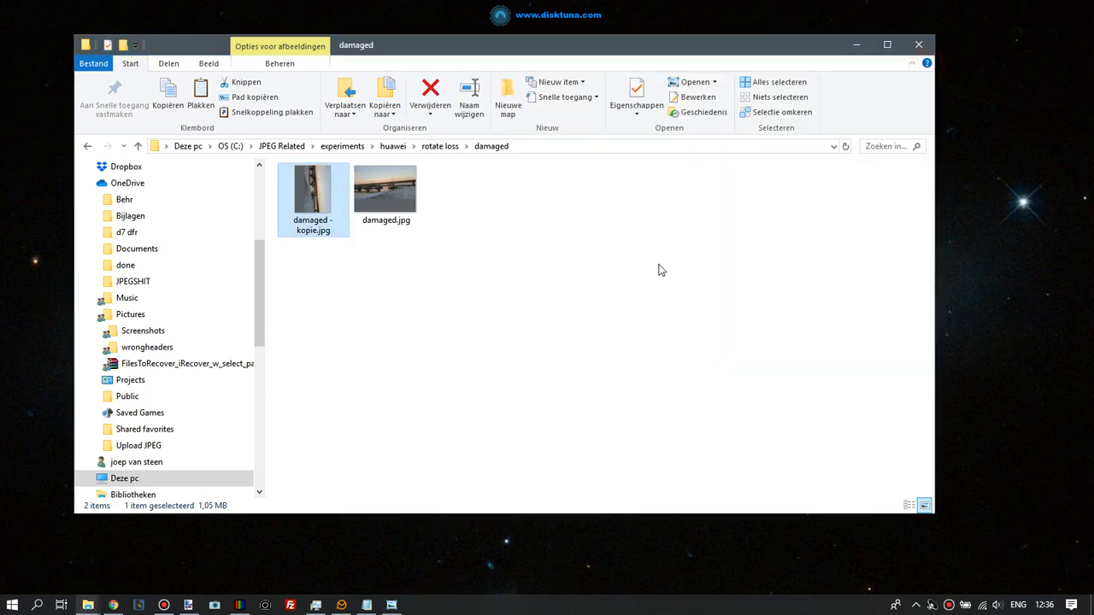
double_click(315, 202)
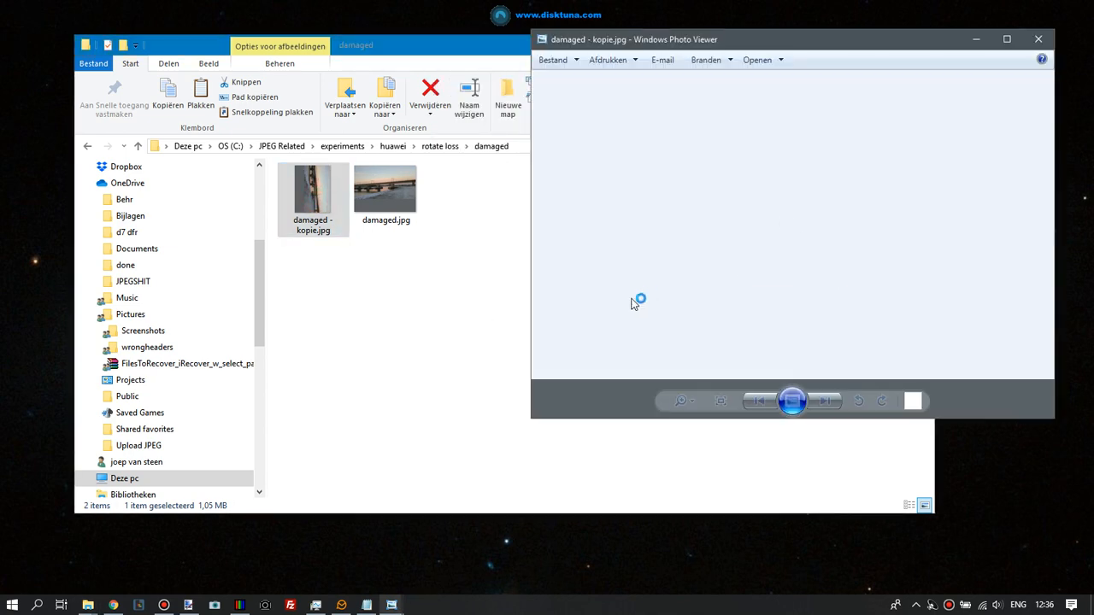
click(1039, 39)
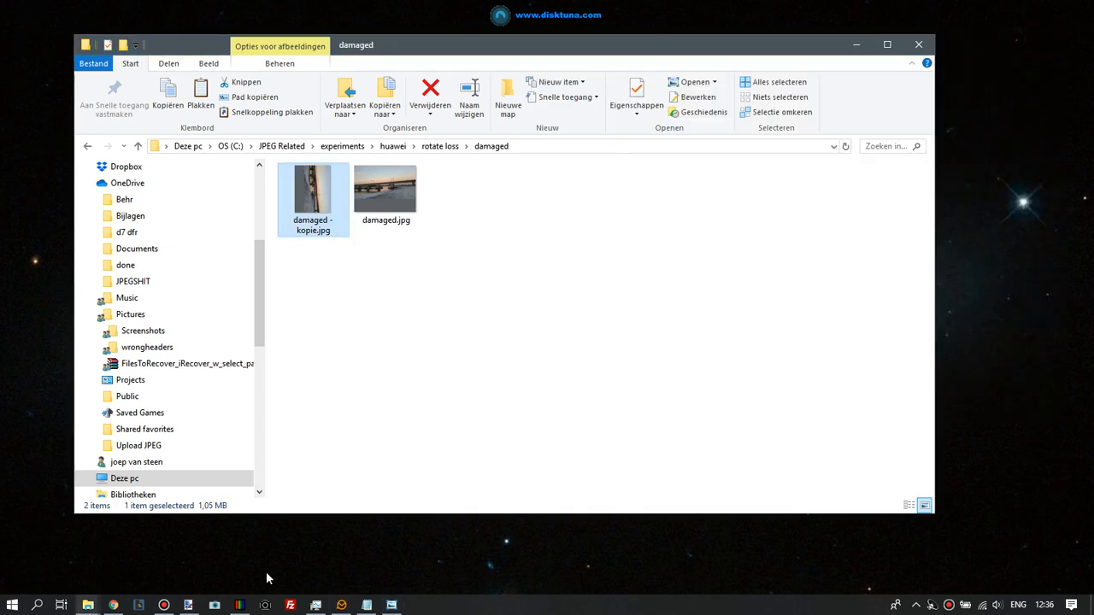
In JPEG-Repair Toolkit with the Patch tool, load damaged.jpg and run Repair, acknowledging the notice
click(240, 605)
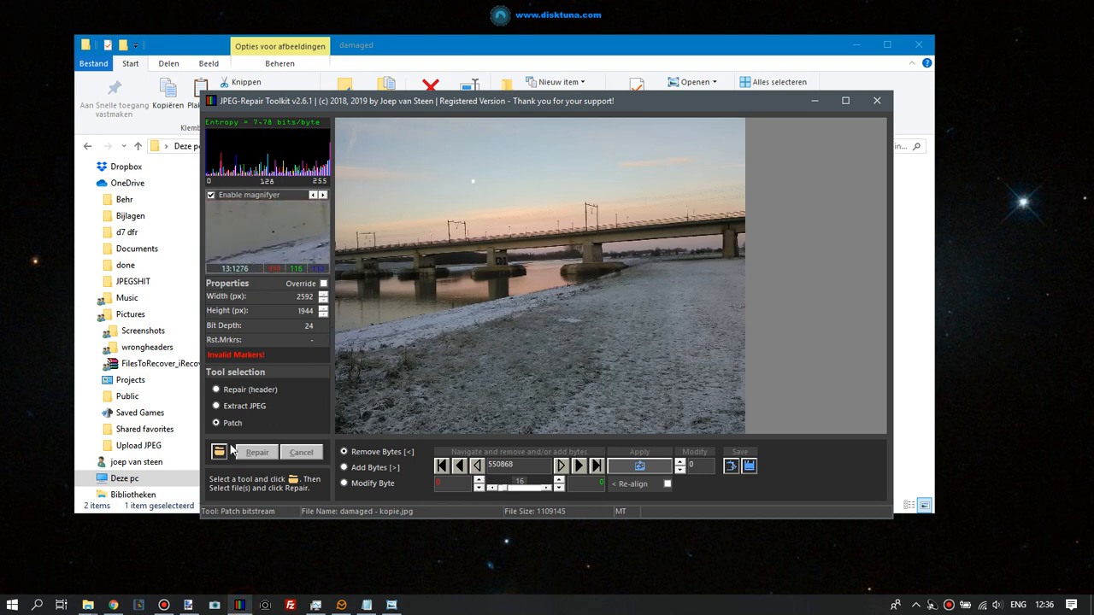
click(218, 452)
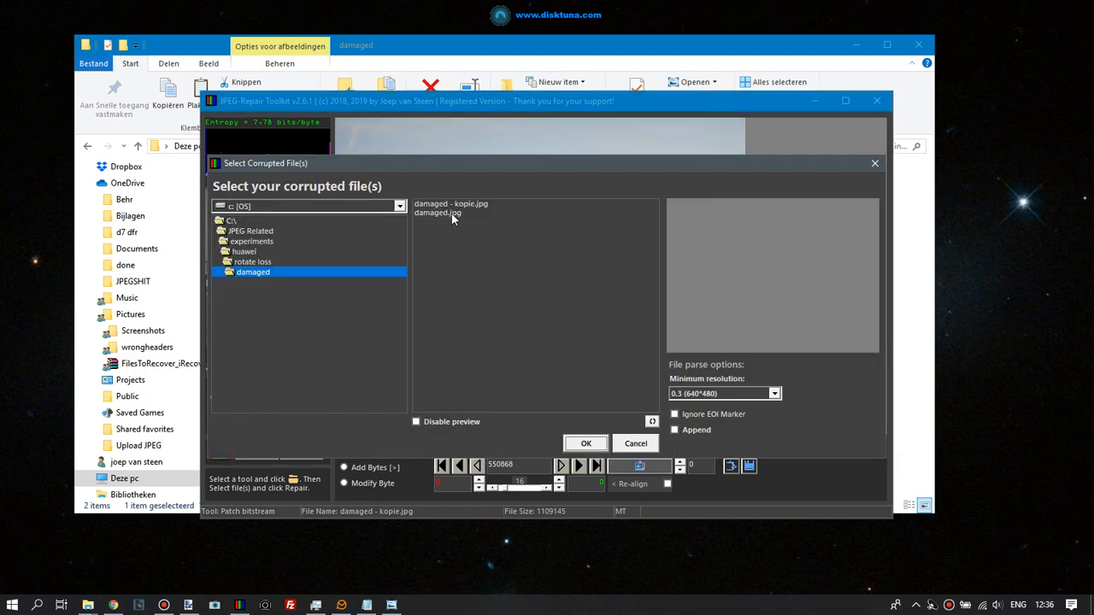
click(452, 213)
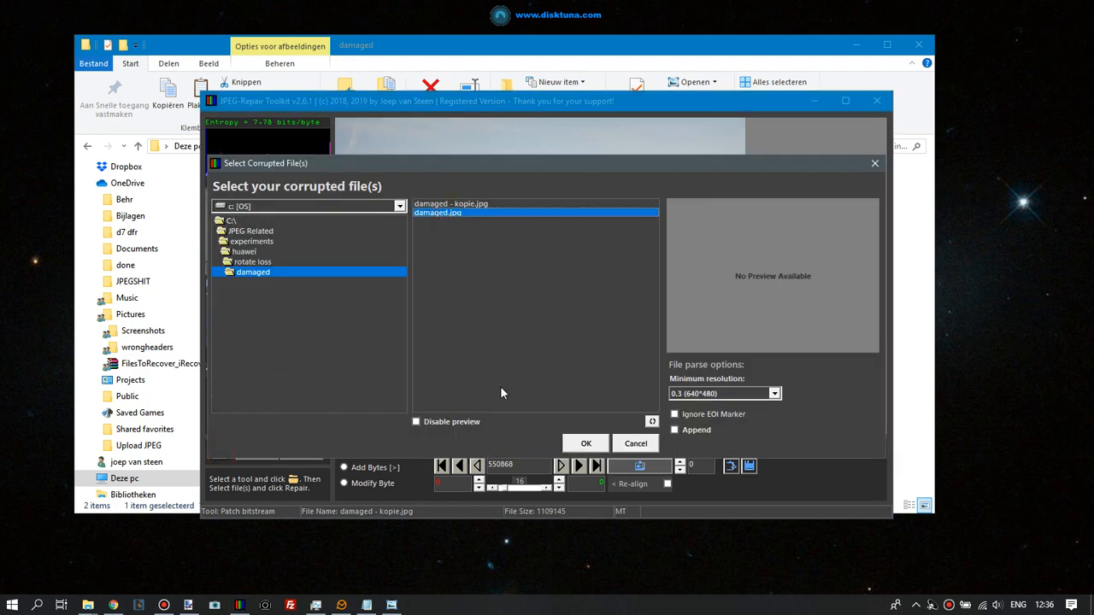
click(586, 444)
click(263, 458)
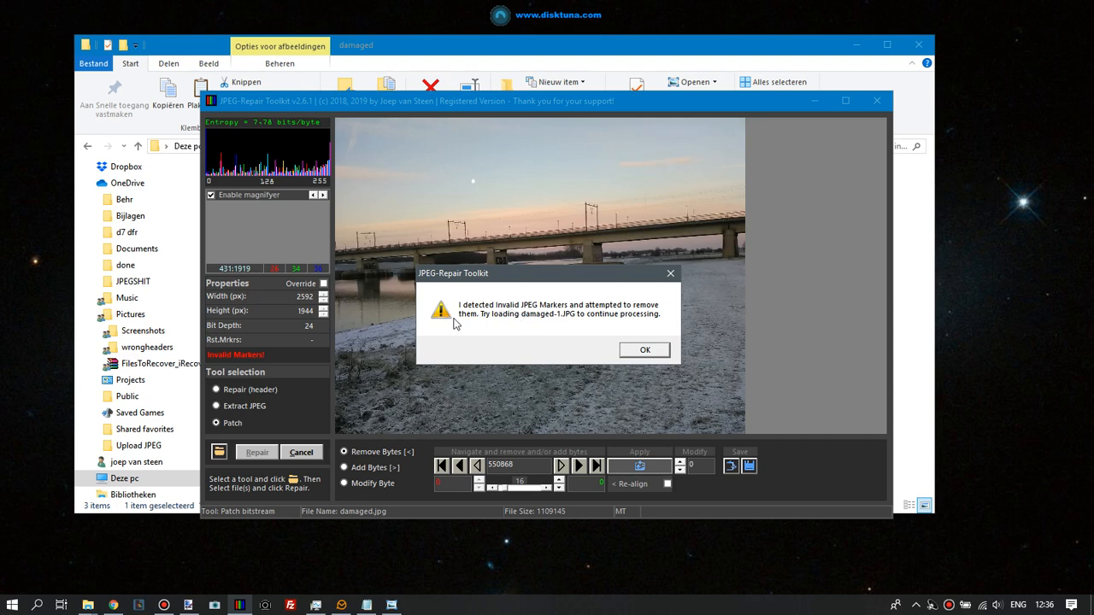
click(646, 350)
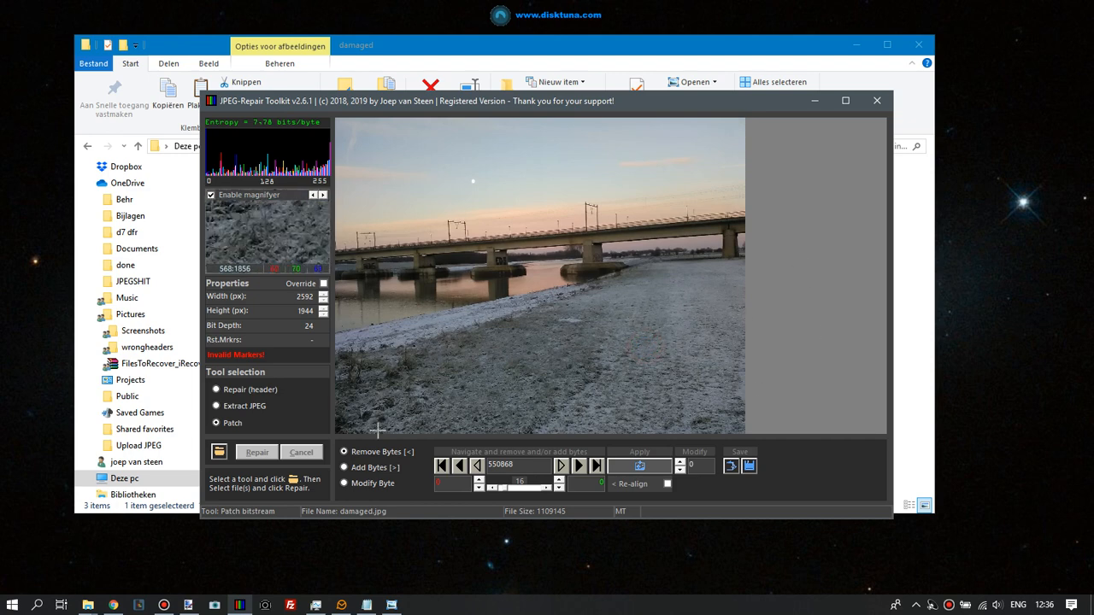
Minimize the toolkit and open damaged-1.JPG in Photo Viewer to inspect it, then close it
click(814, 104)
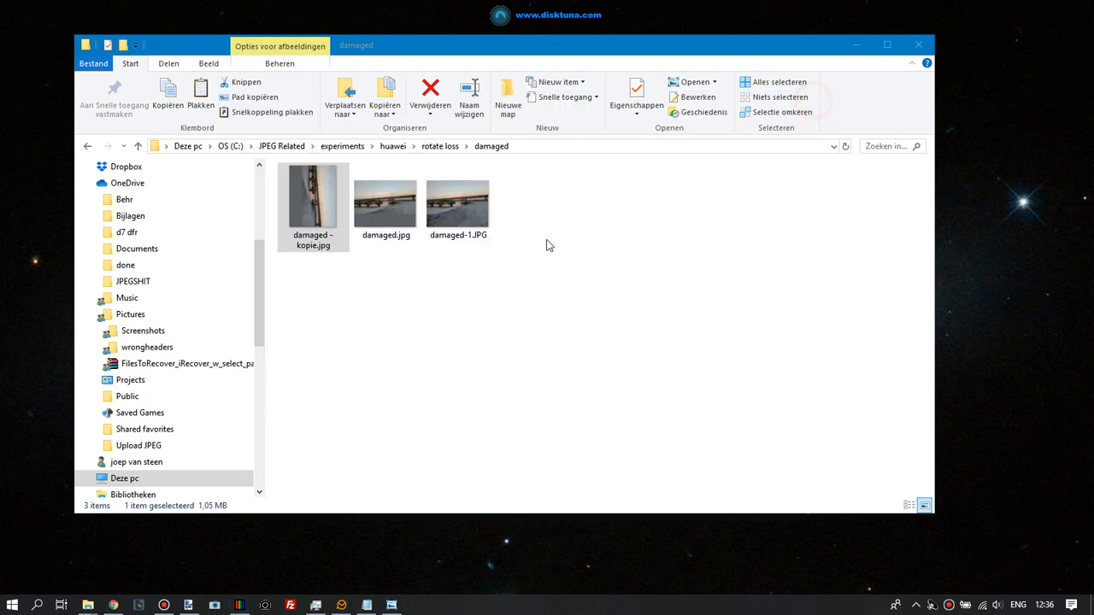
click(467, 214)
double_click(467, 213)
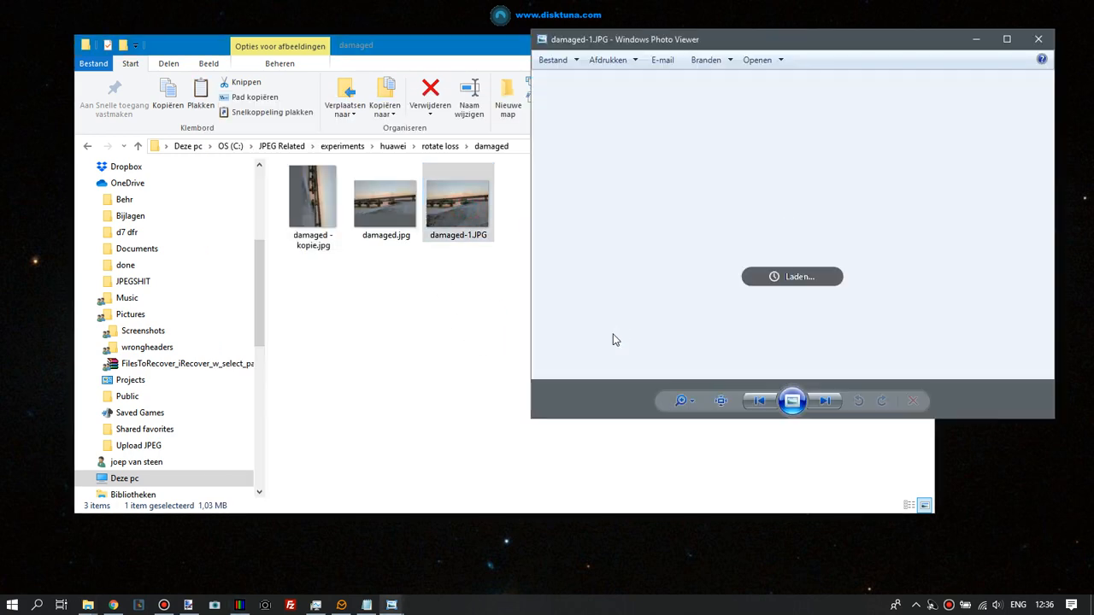
click(1041, 38)
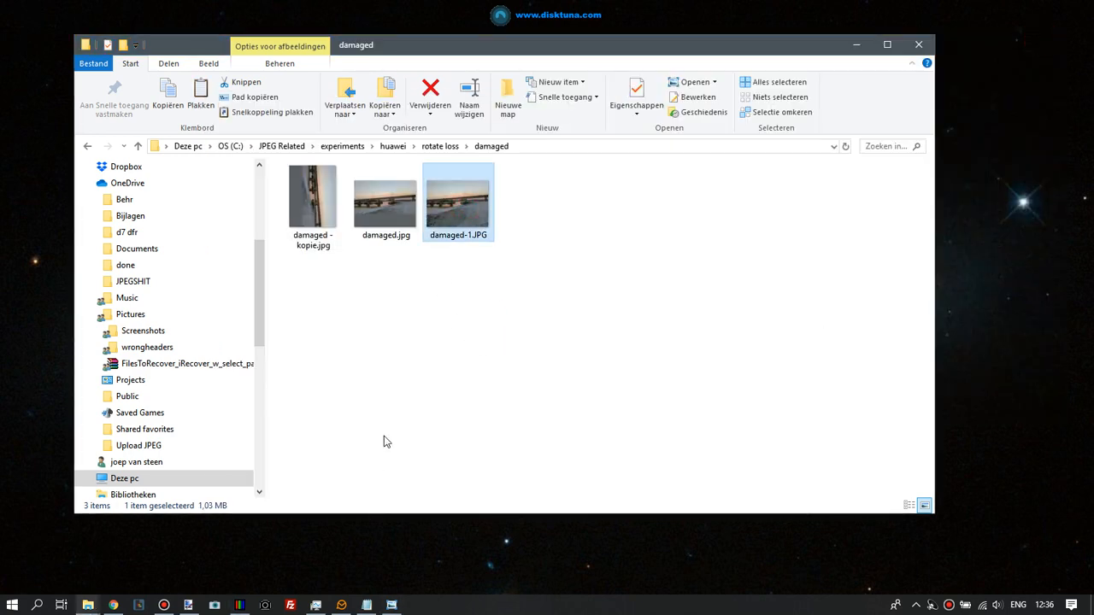
In JPEG-Repair Toolkit, load damaged - kopie.jpg and run Repair, acknowledging the notice
click(240, 604)
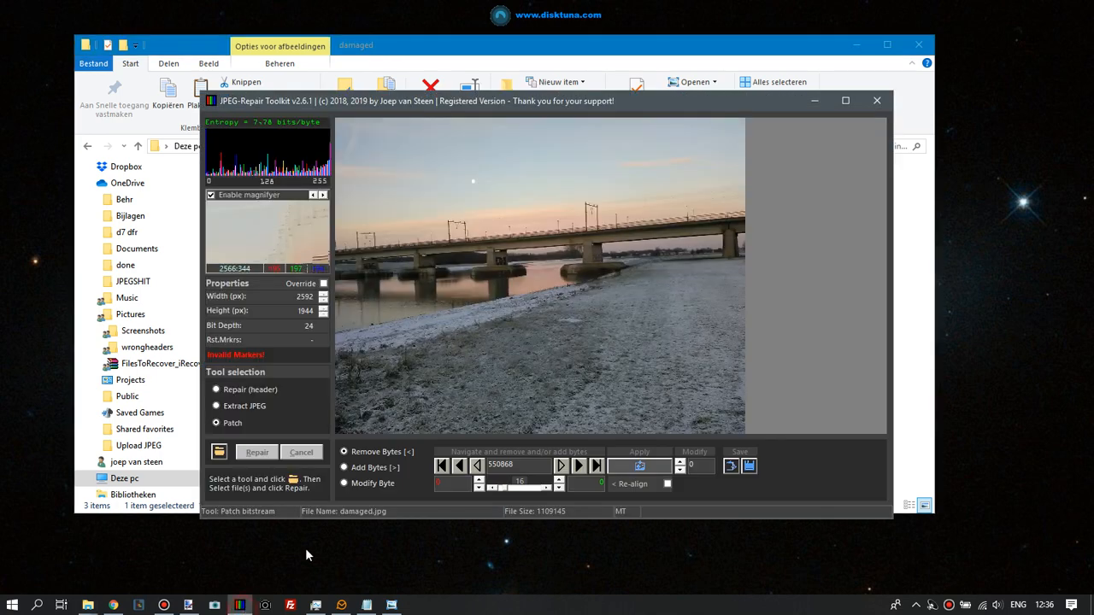
click(219, 452)
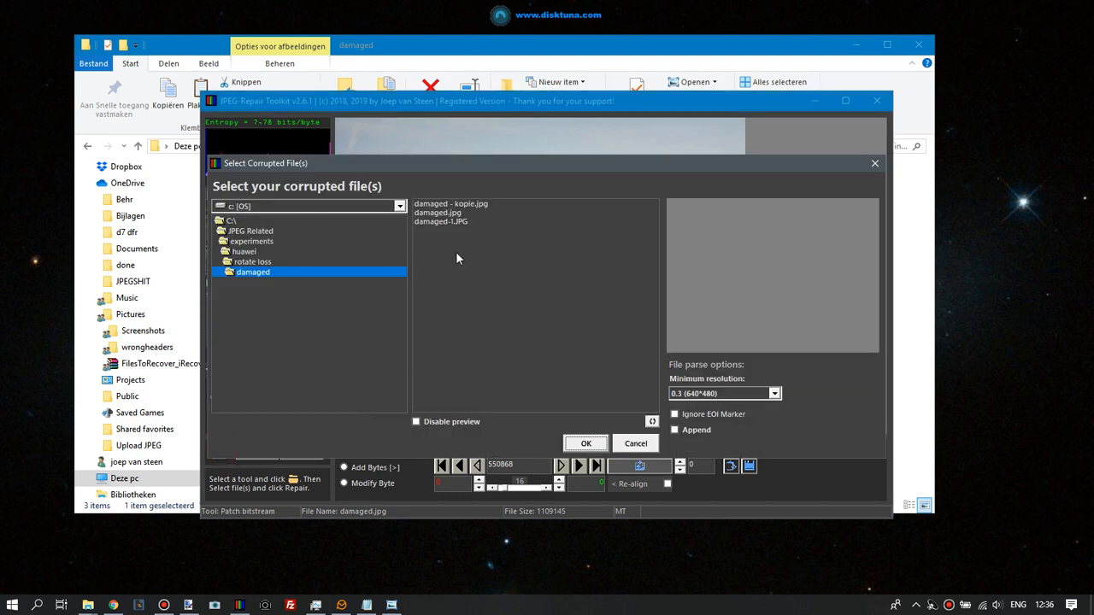
click(485, 204)
click(586, 446)
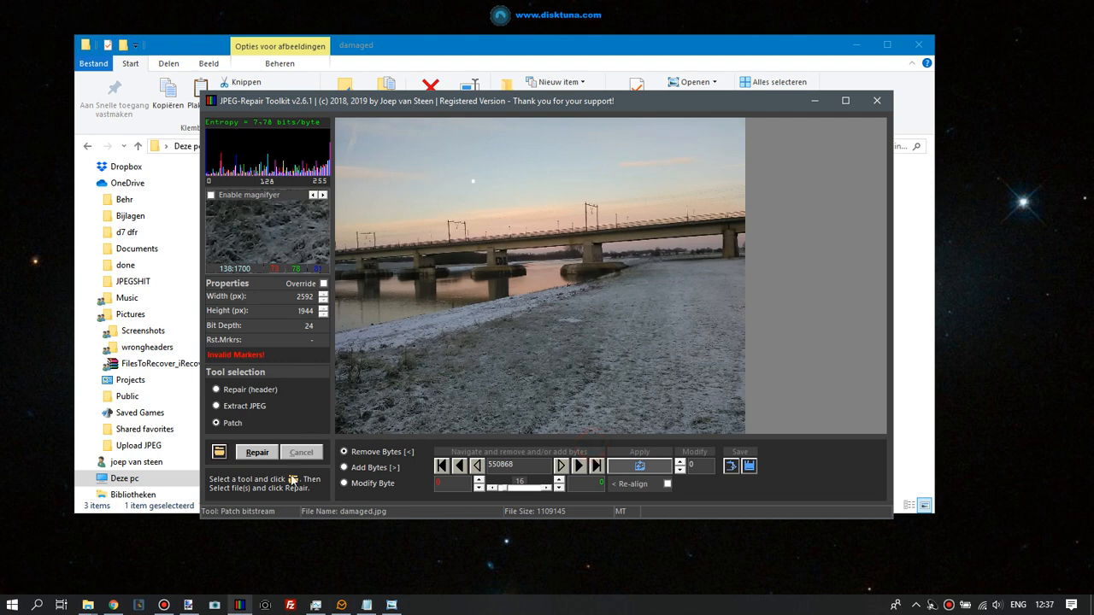
click(260, 458)
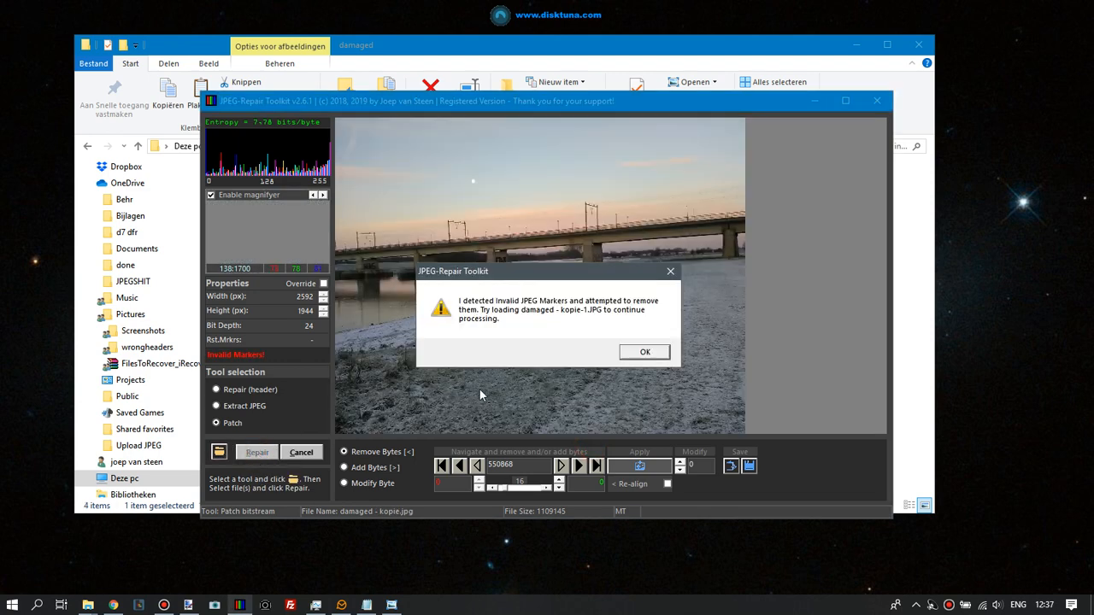
click(627, 352)
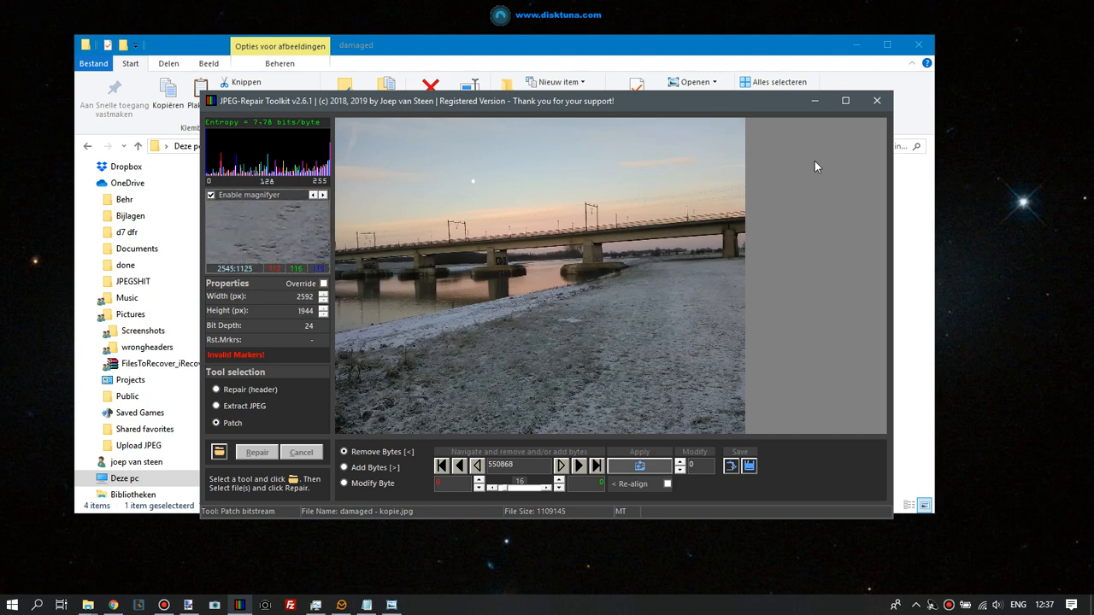
Minimize the toolkit and open damaged - kopie-1.JPG in Photo Viewer to inspect it, then close it
click(815, 101)
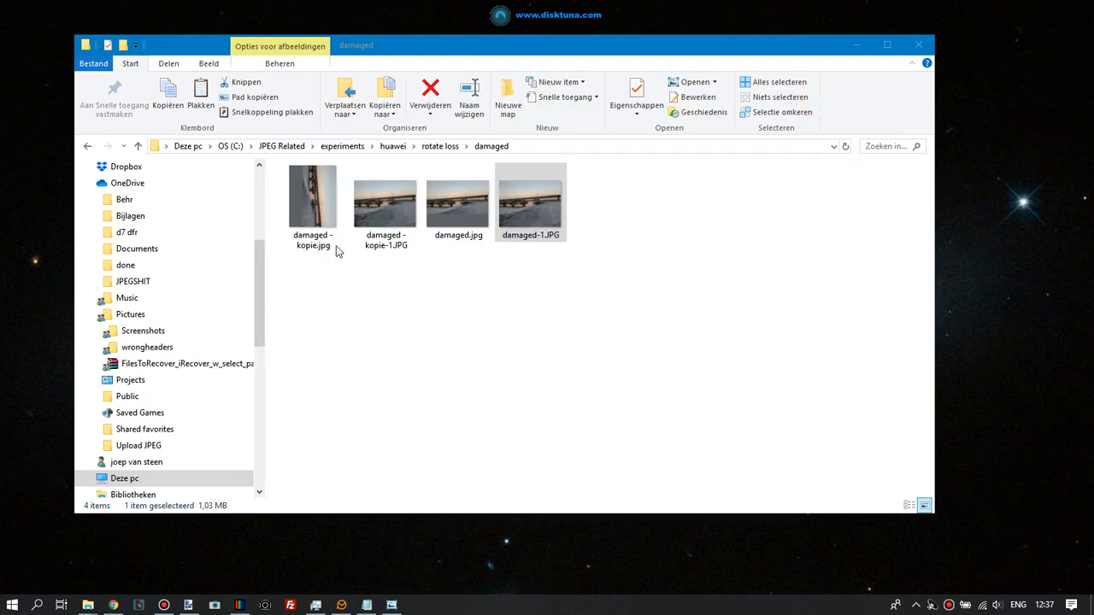
double_click(384, 218)
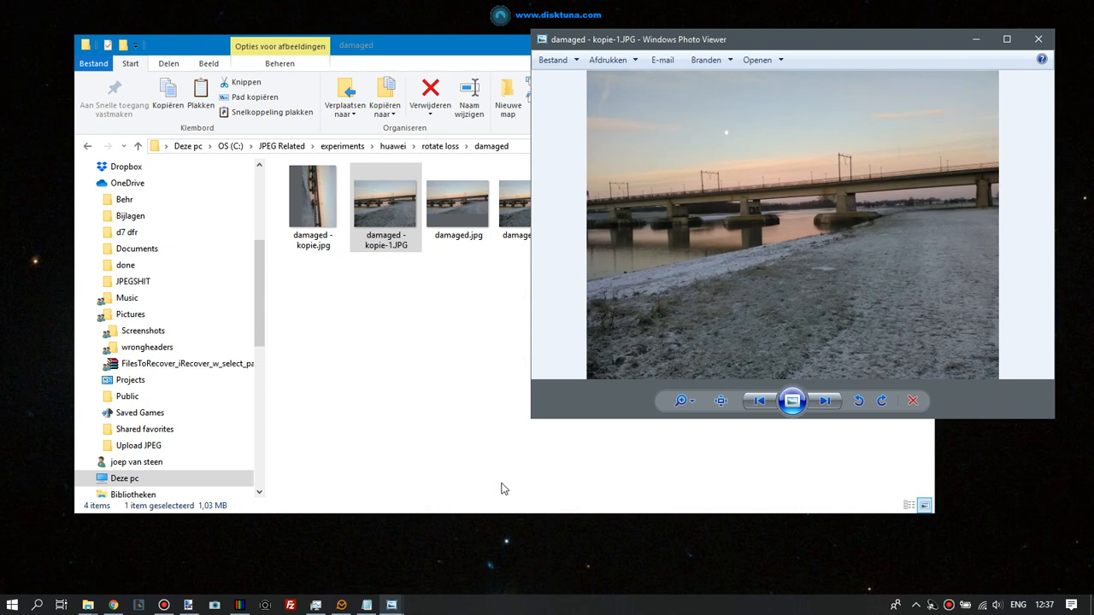
click(1041, 45)
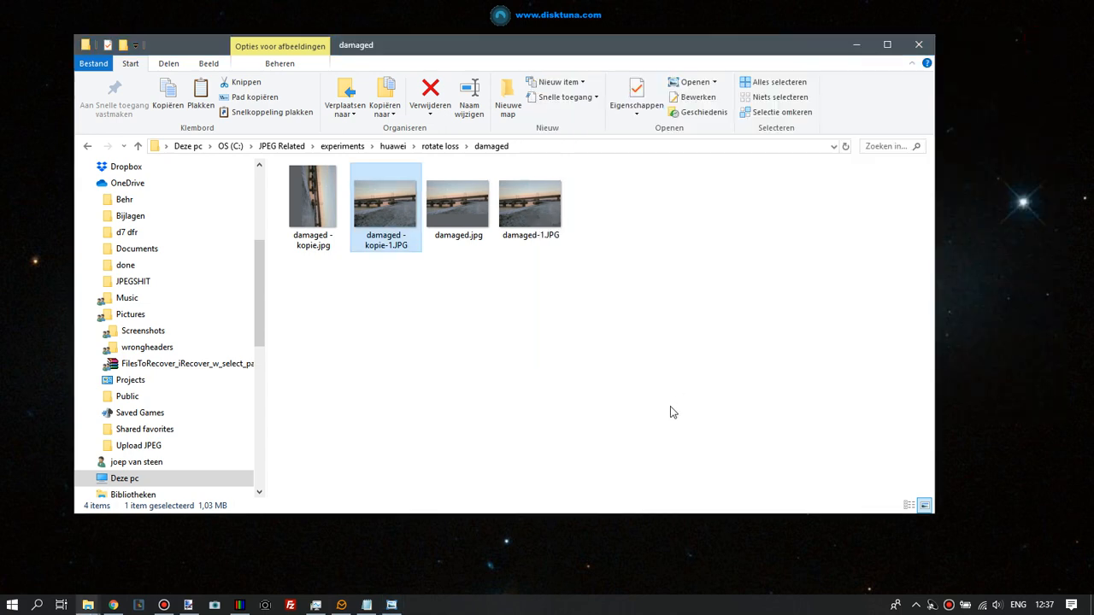
click(459, 359)
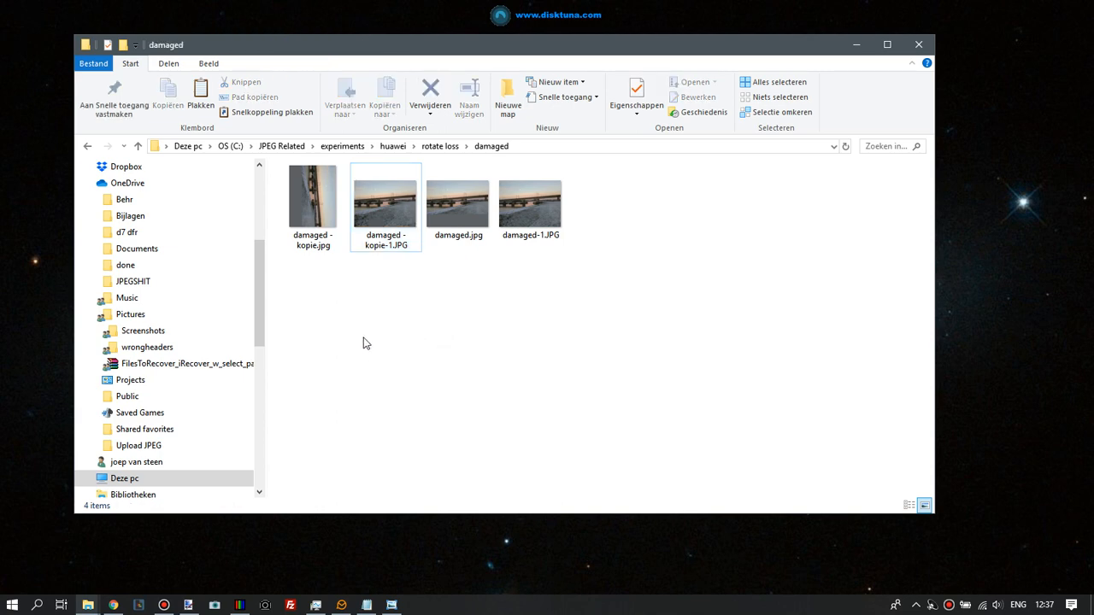
Delete damaged - kopie.jpg, damaged - kopie-1.JPG and damaged-1.JPG from the damaged folder
click(304, 214)
ctrl+click(390, 224)
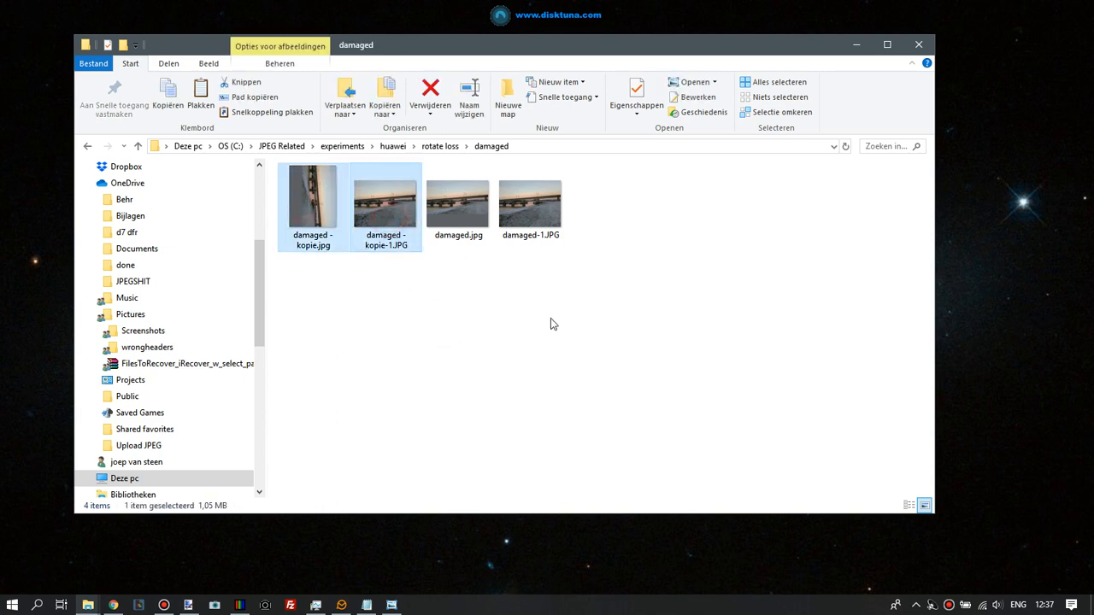
ctrl+click(530, 224)
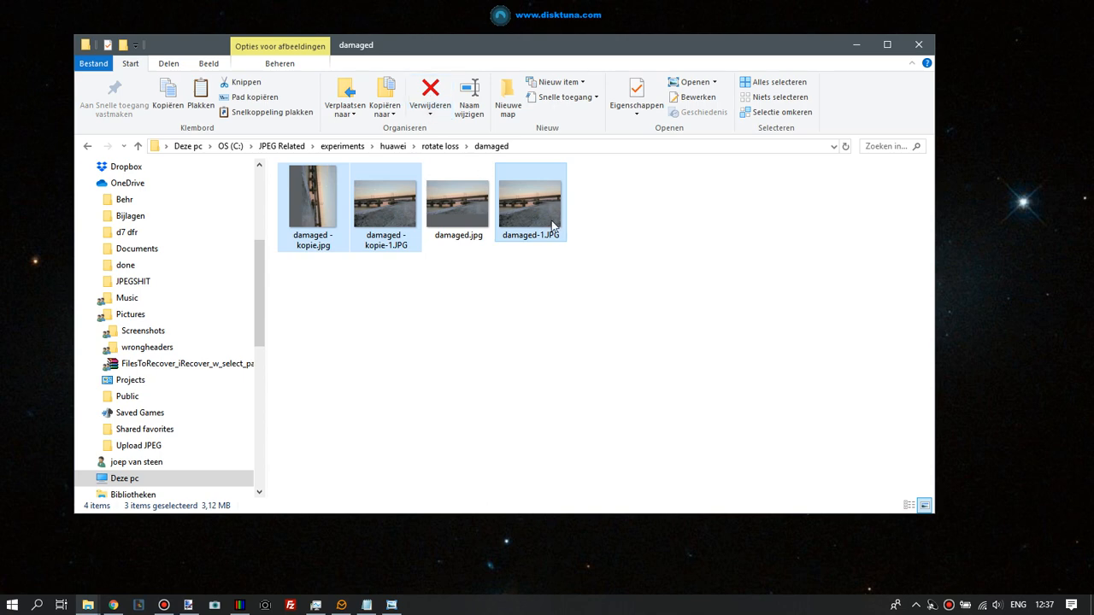
click(431, 92)
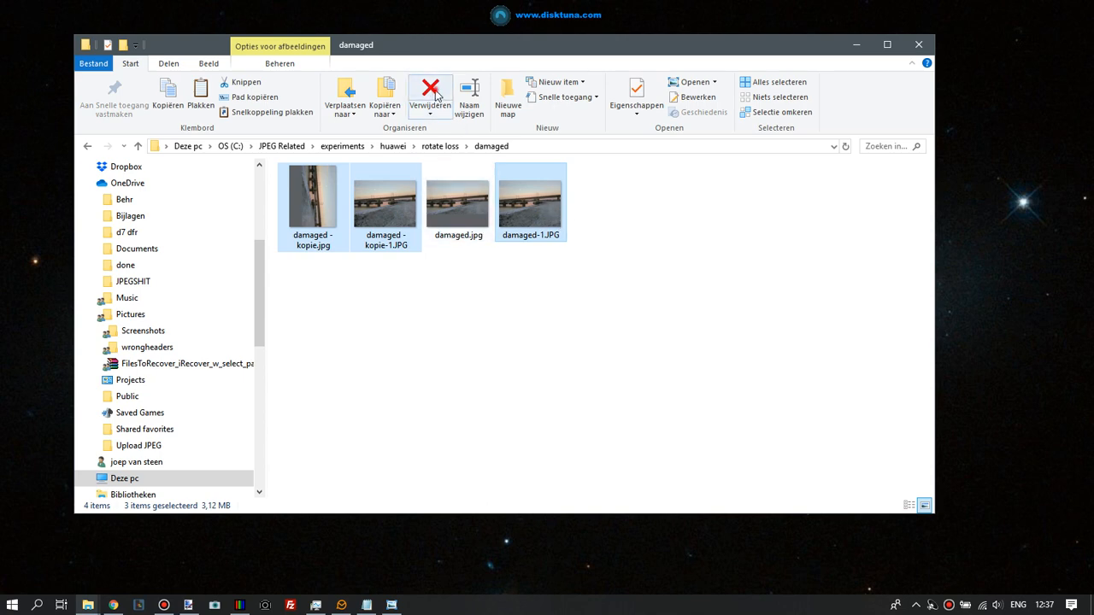
click(600, 315)
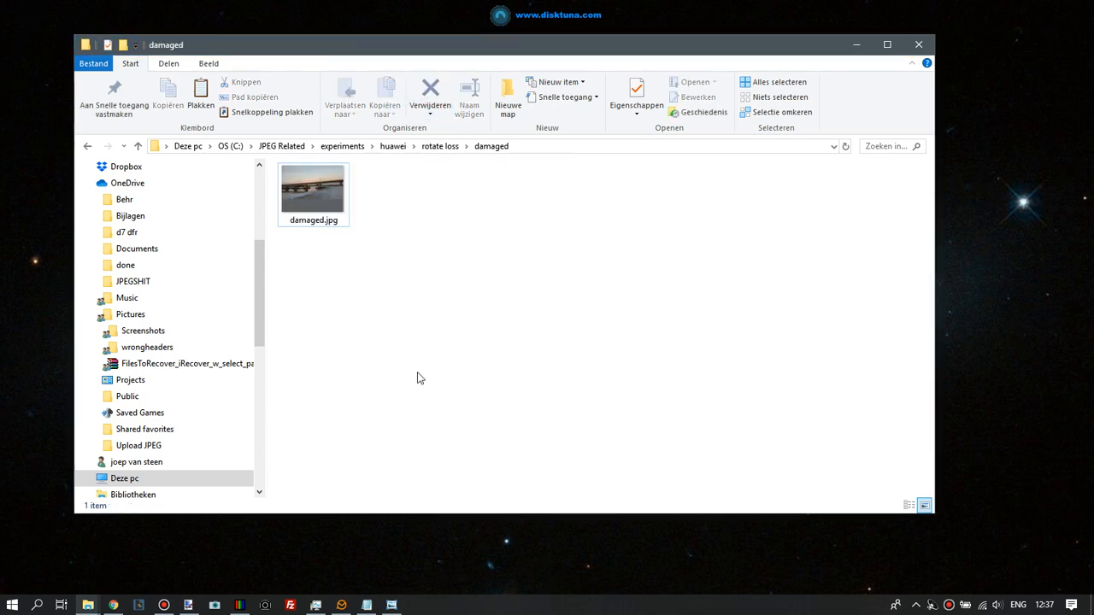
Copy damaged.jpg and paste it into the same folder to create a duplicate
right_click(329, 211)
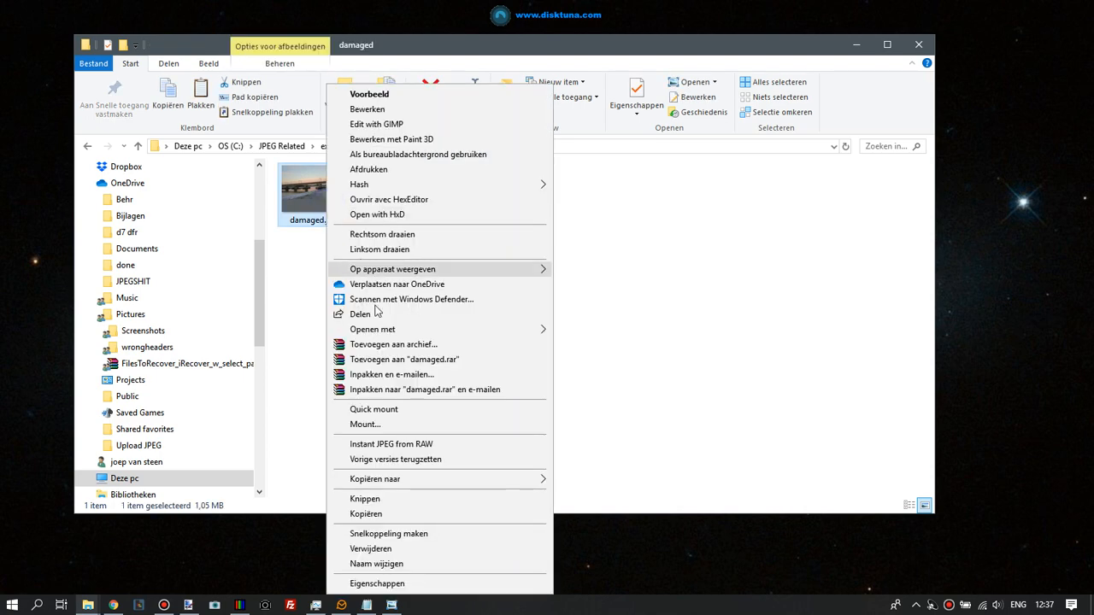
click(372, 512)
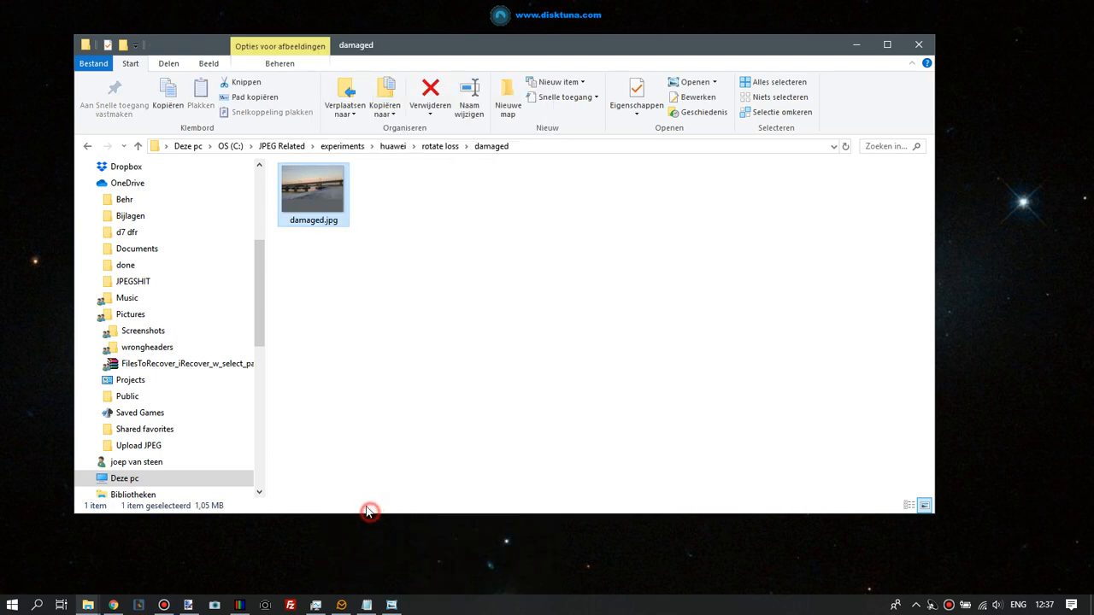
click(349, 354)
right_click(369, 339)
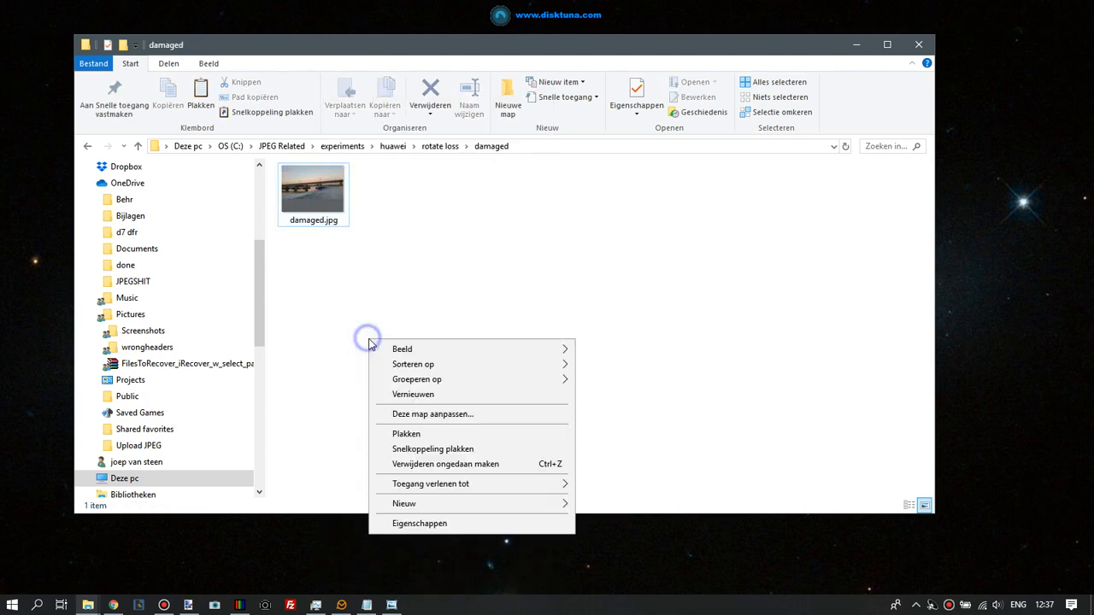
click(424, 434)
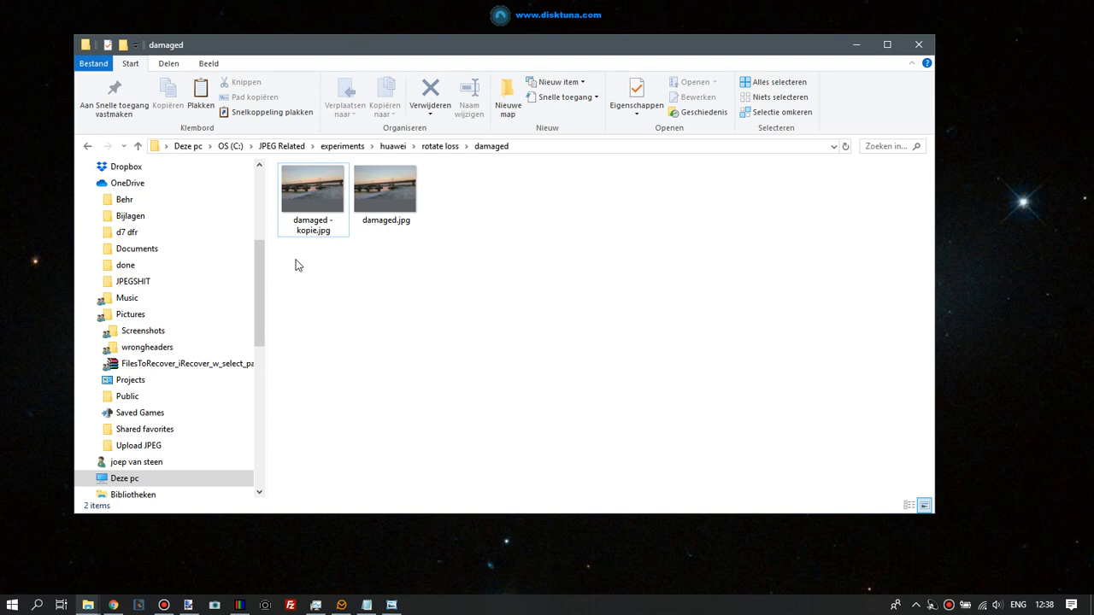
Open damaged - kopie.jpg in Photo Viewer, rotate it clockwise, and close the viewer
click(313, 194)
key(Return)
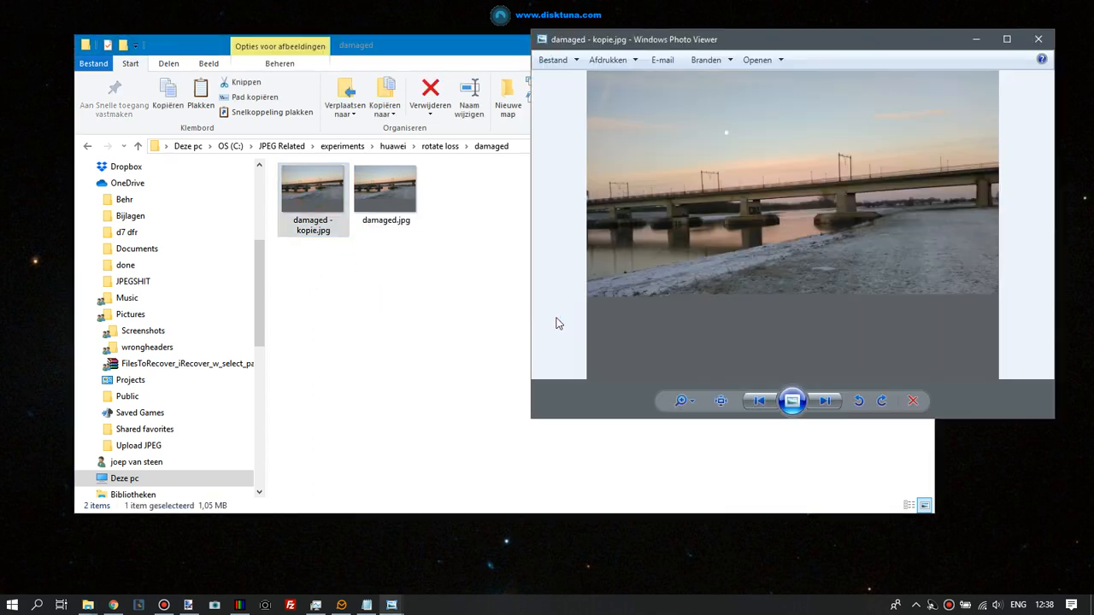
click(882, 402)
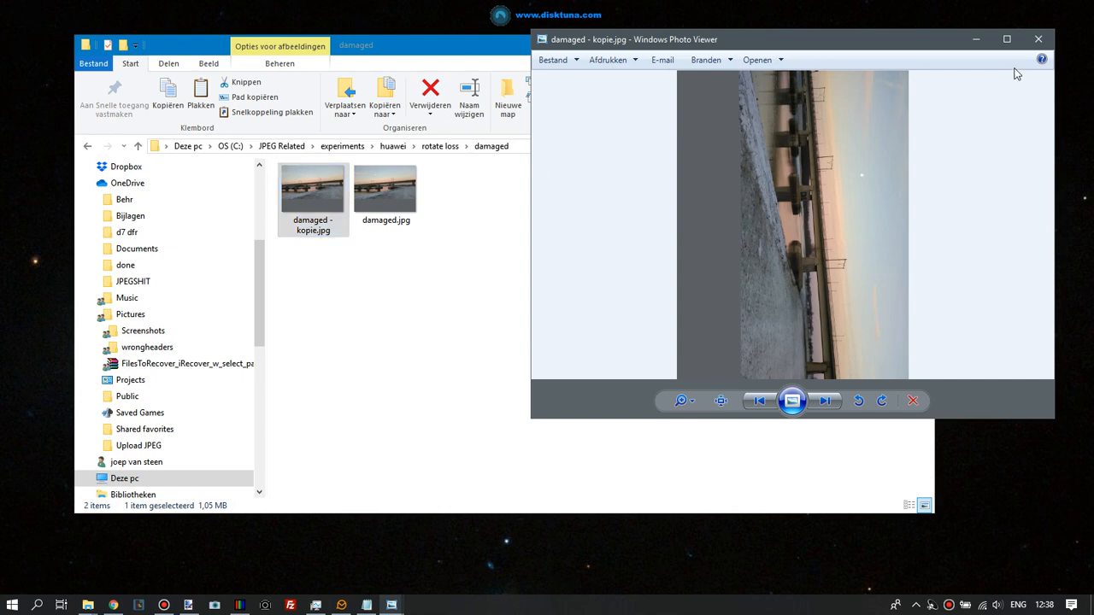
click(1038, 41)
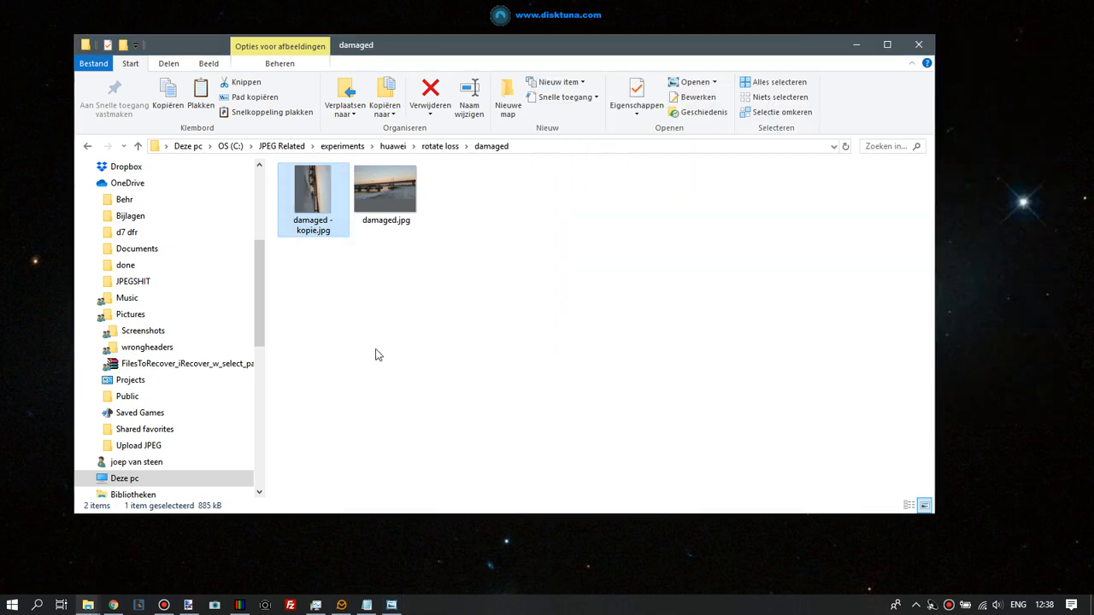
Reopen damaged - kopie.jpg in Photo Viewer to check its rotation, then close it
click(310, 204)
double_click(311, 206)
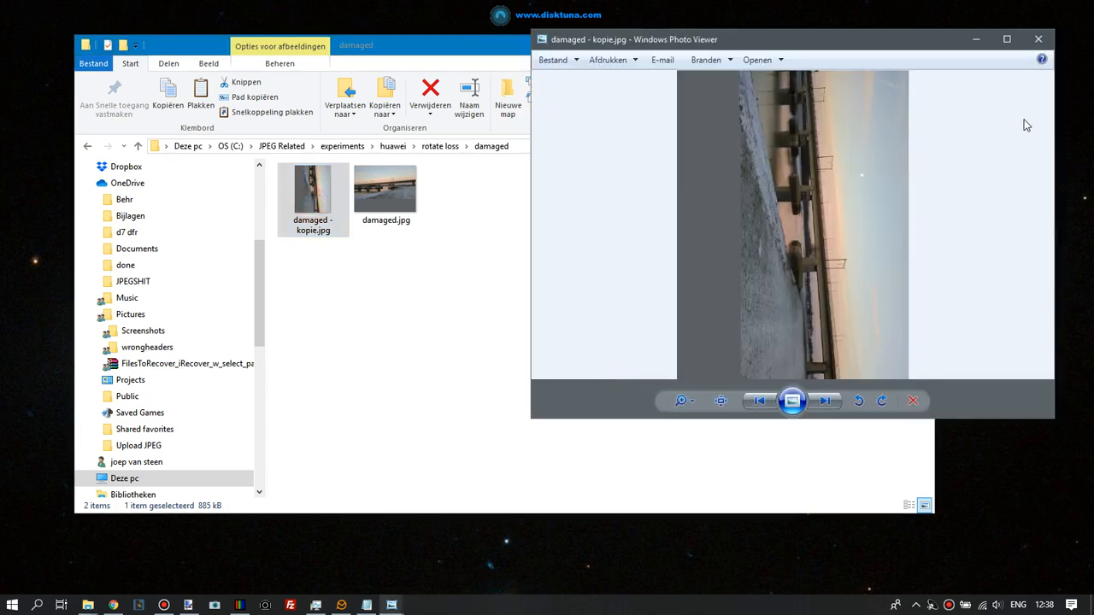
click(1039, 39)
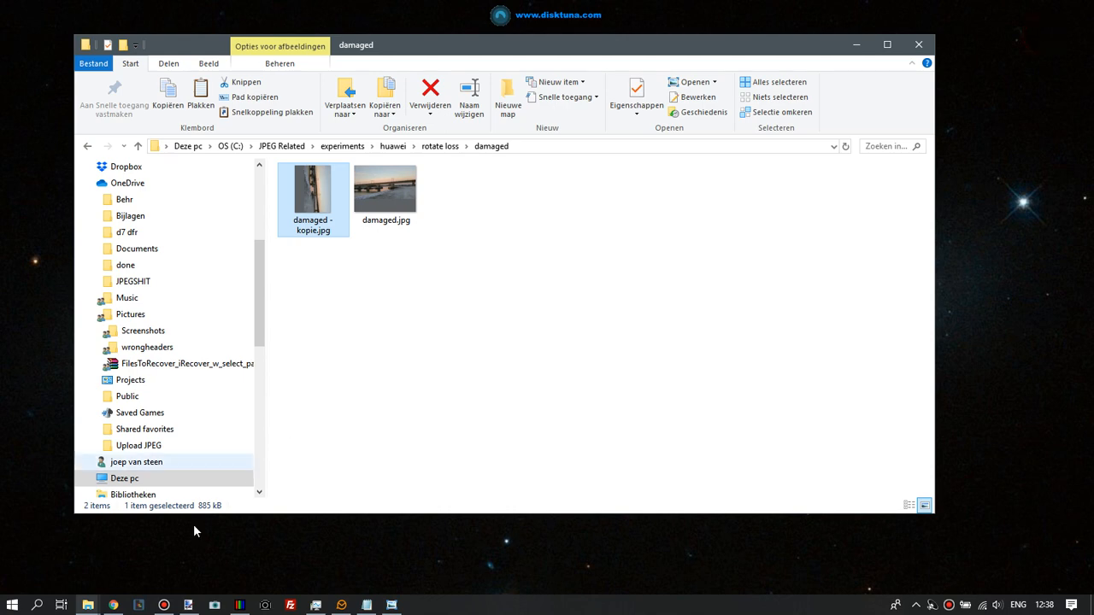
In JPEG-Repair Toolkit, load damaged - kopie.jpg and run Repair, acknowledging the notice
click(239, 605)
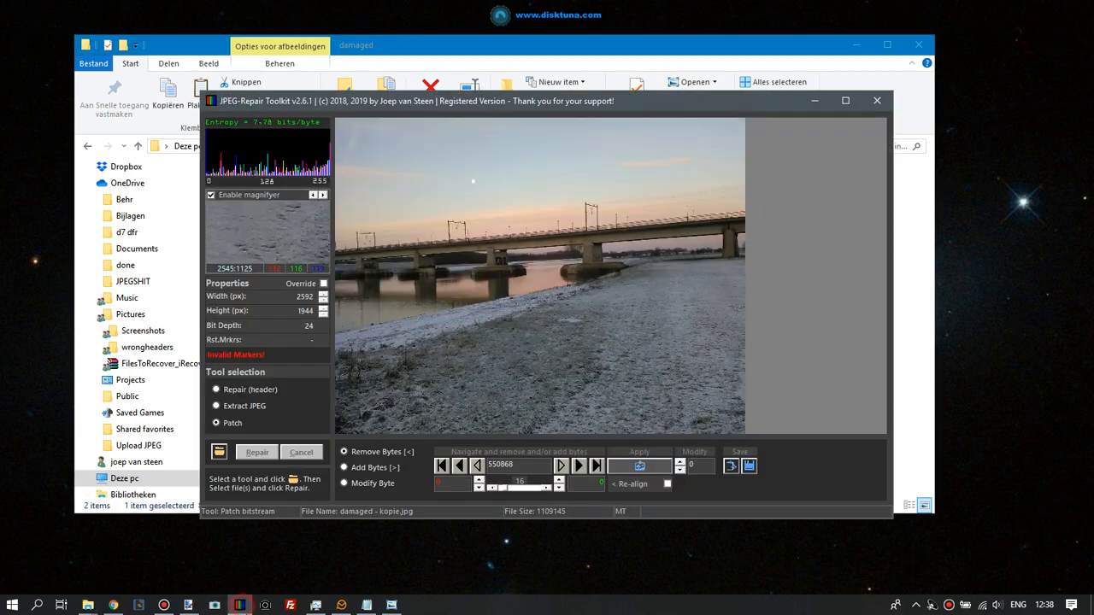
click(219, 453)
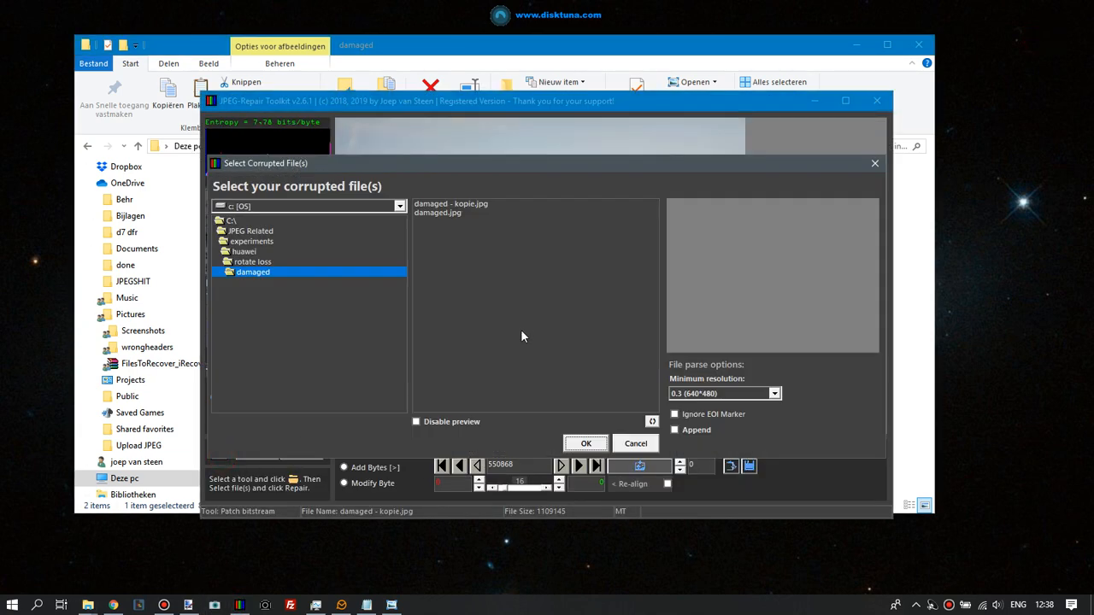
click(480, 205)
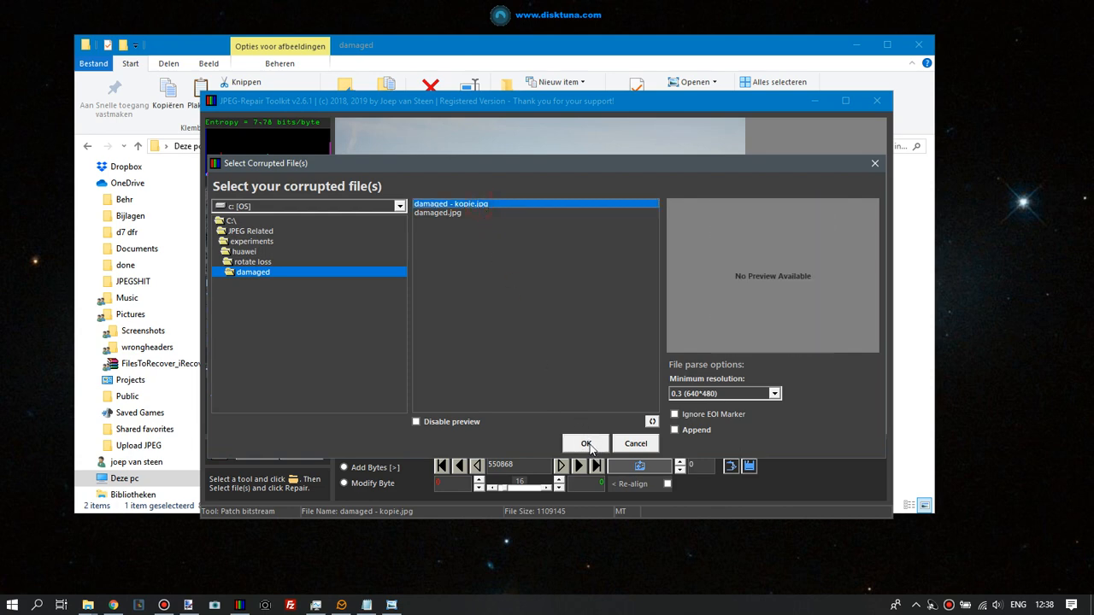
click(597, 450)
click(257, 453)
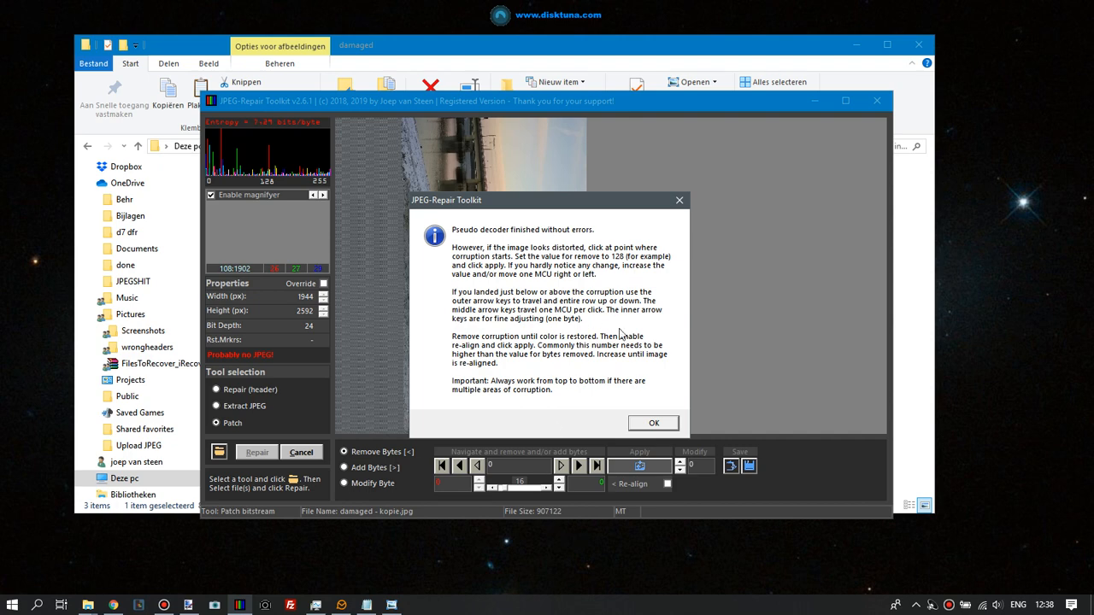
click(652, 424)
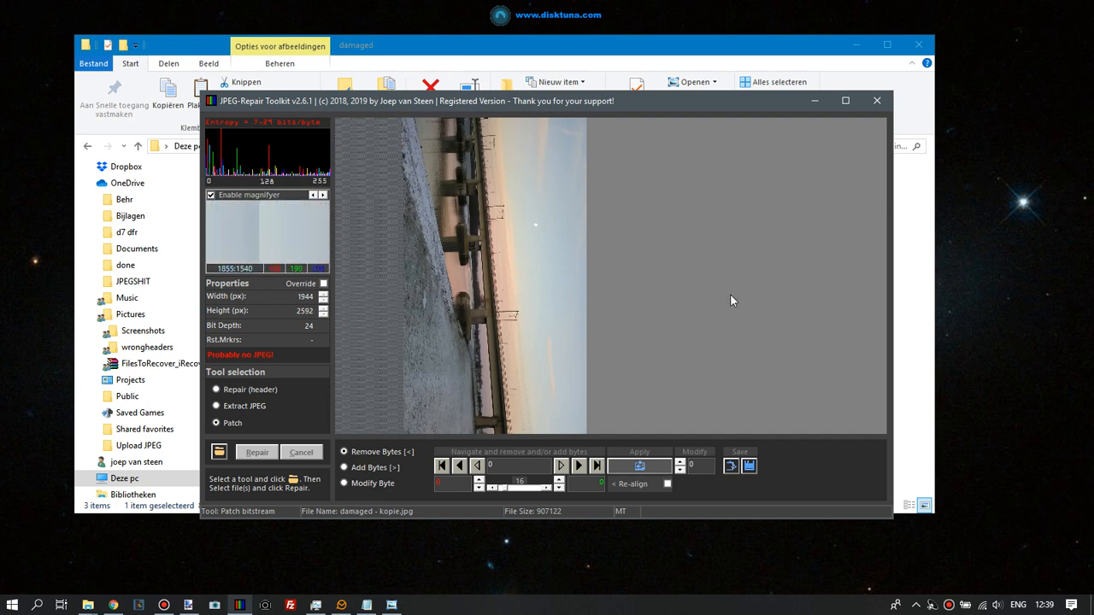
Minimize the toolkit and compare the file thumbnails in the damaged folder
click(816, 101)
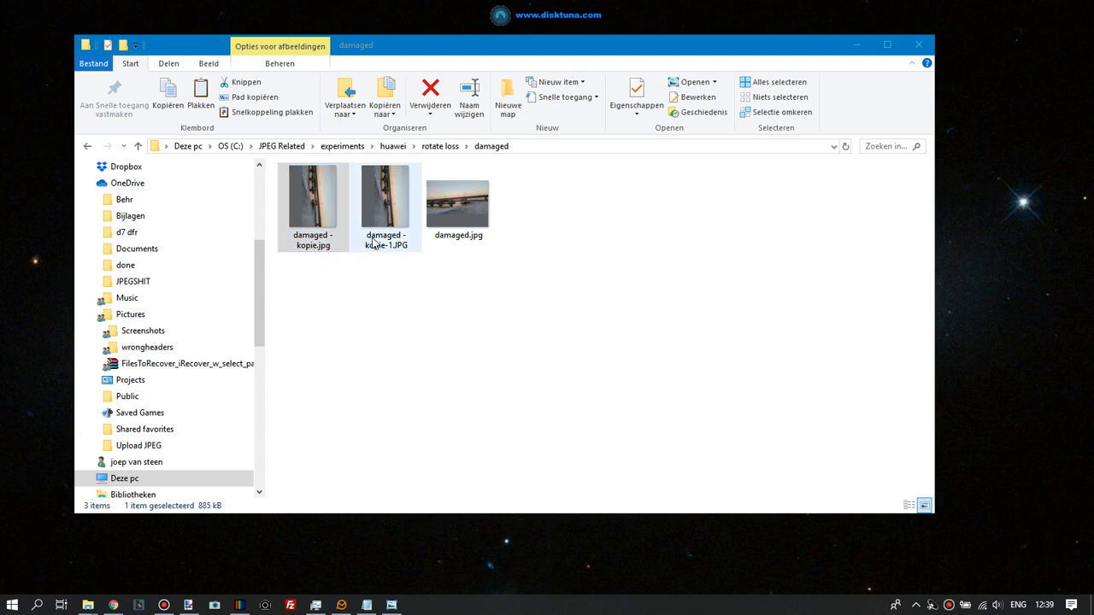
click(458, 224)
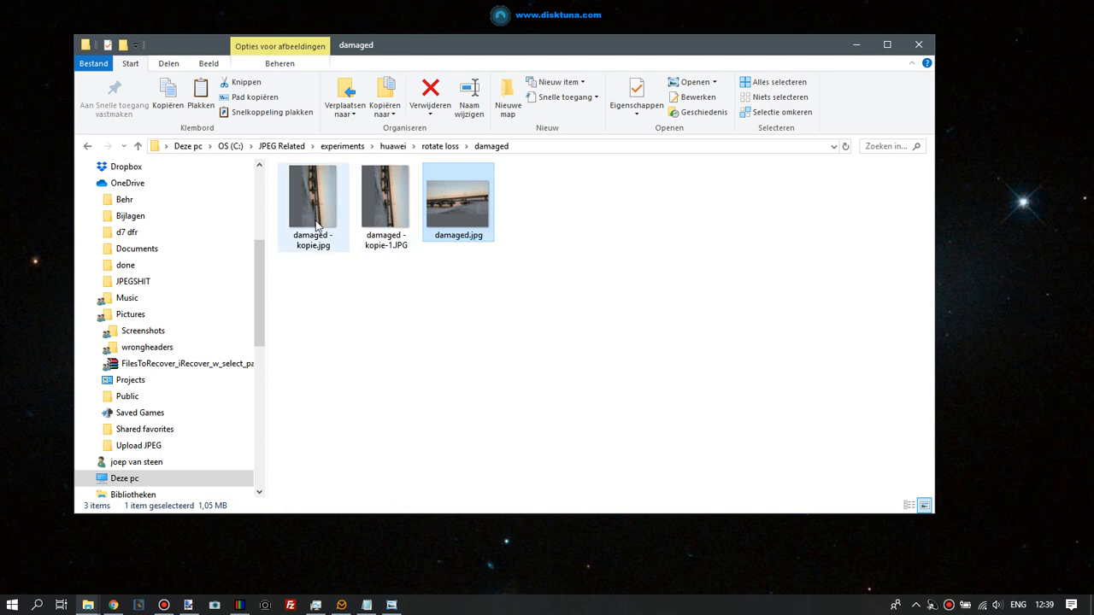
mouse_move(317, 225)
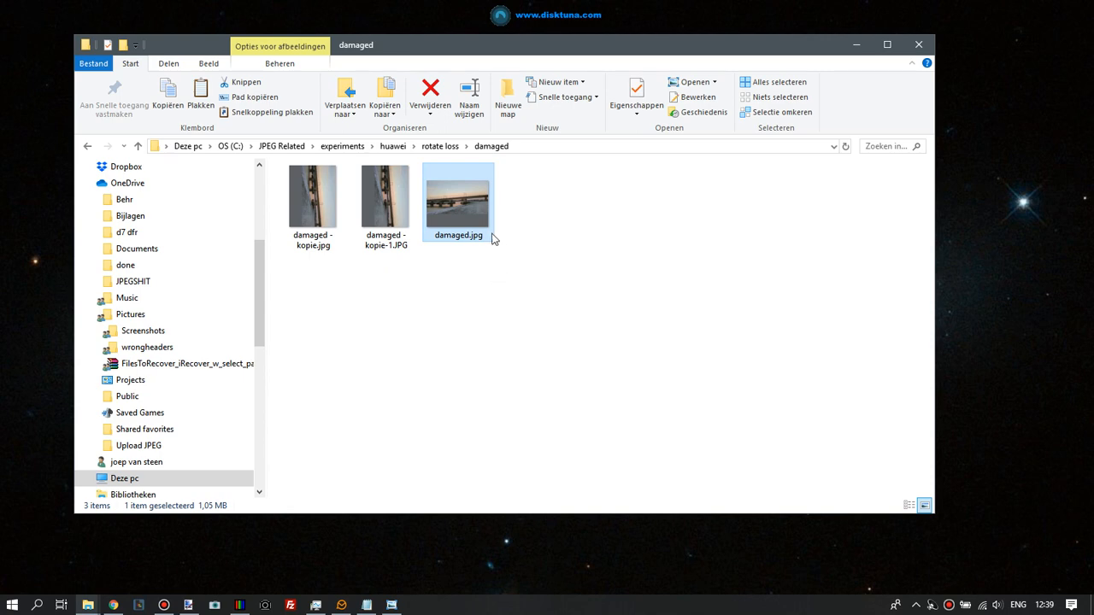
mouse_move(460, 225)
Open damaged.jpg in Photo Viewer to inspect it, then minimize the viewer
click(241, 605)
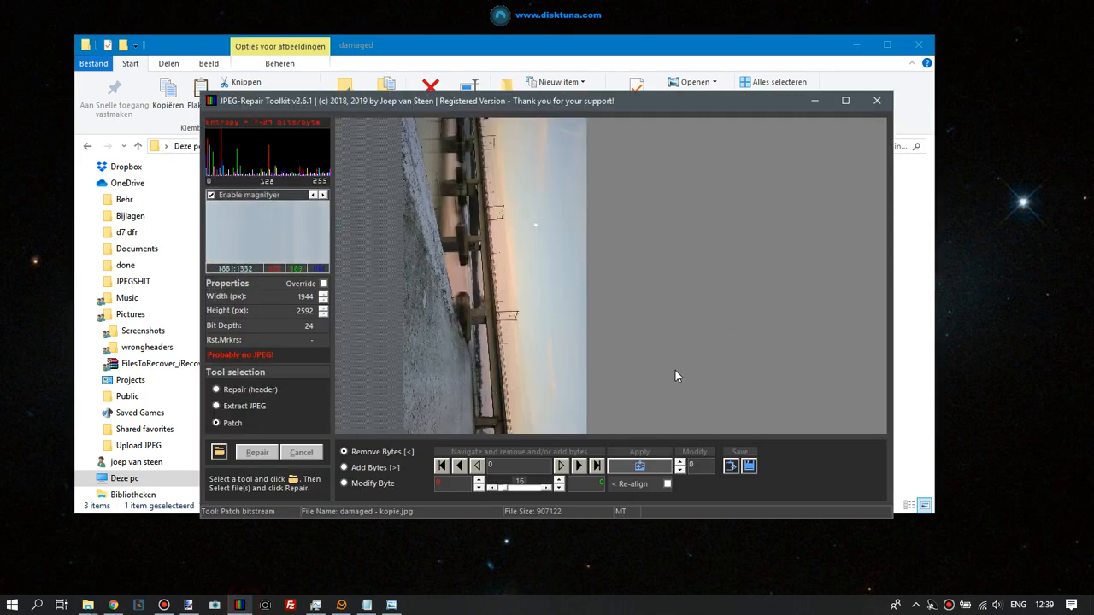
click(815, 101)
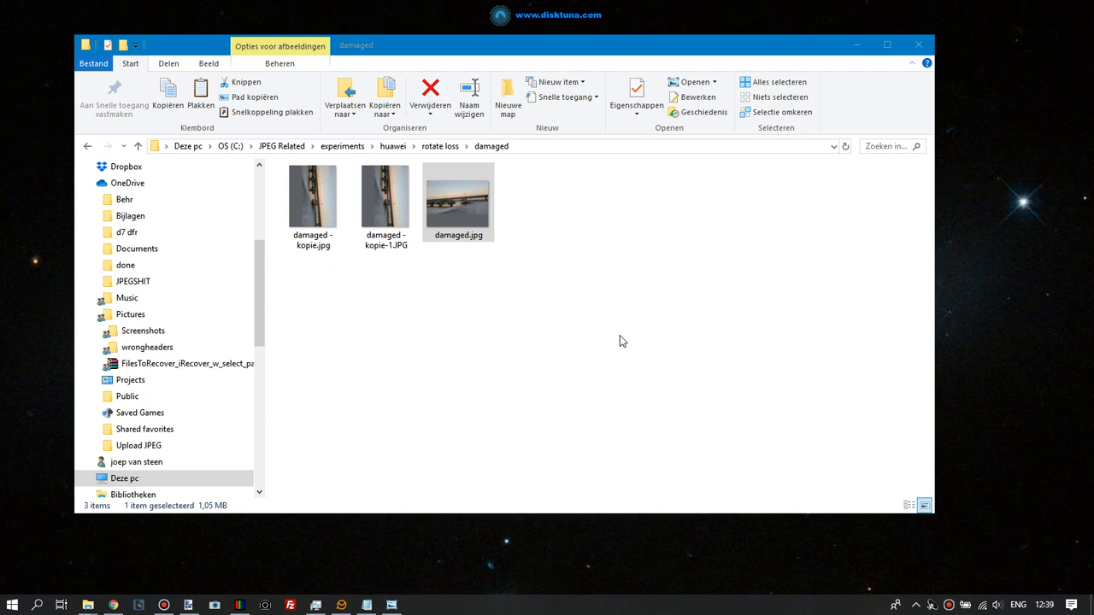
double_click(473, 205)
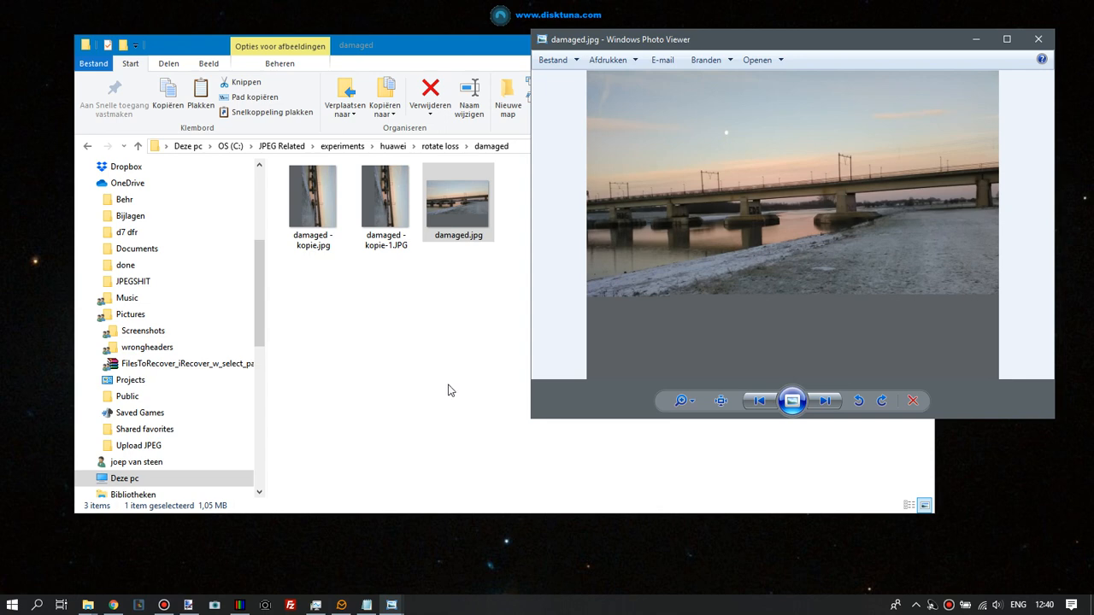
click(975, 40)
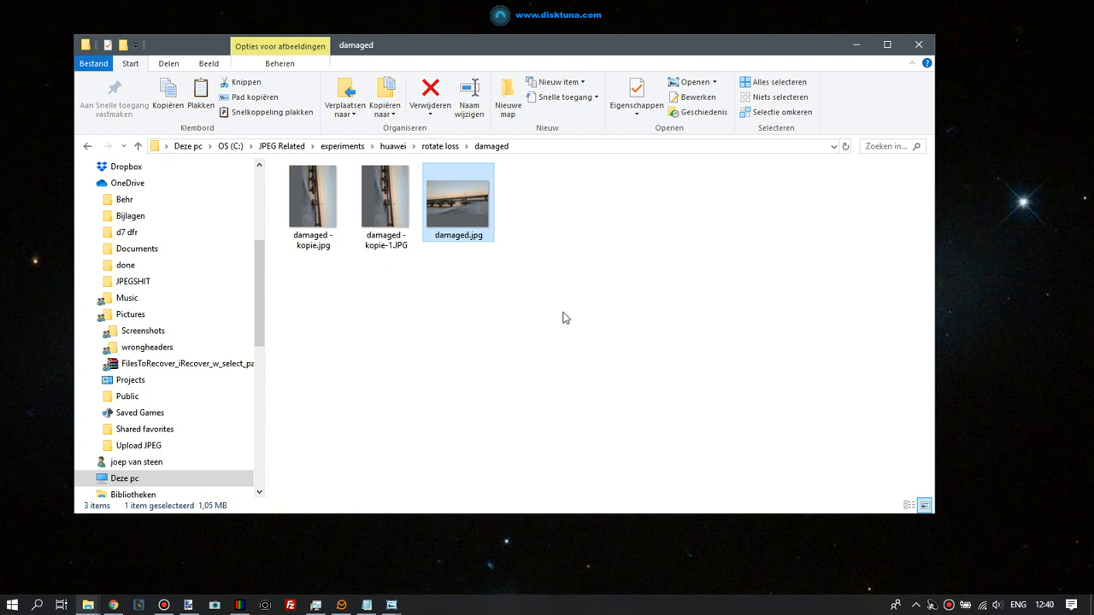